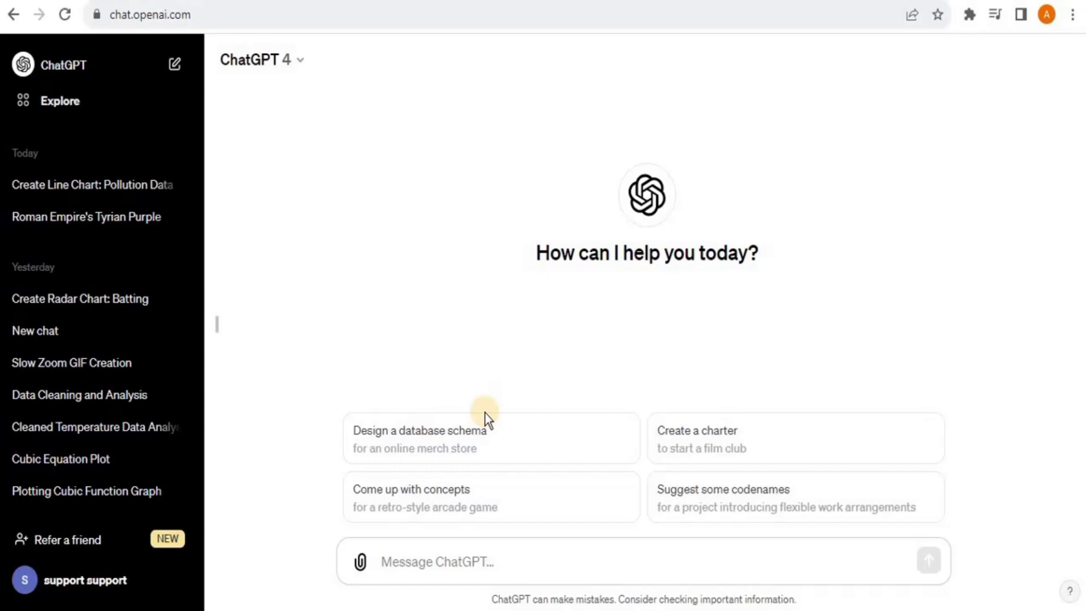
Look over the beta feature options in ChatGPT's settings
left_click(62, 591)
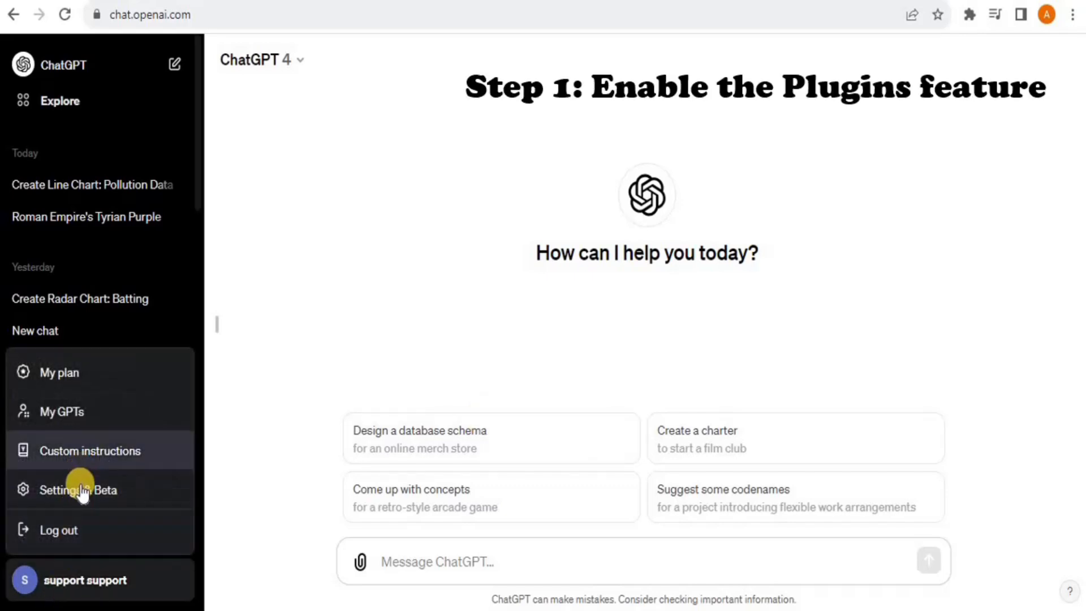
left_click(82, 491)
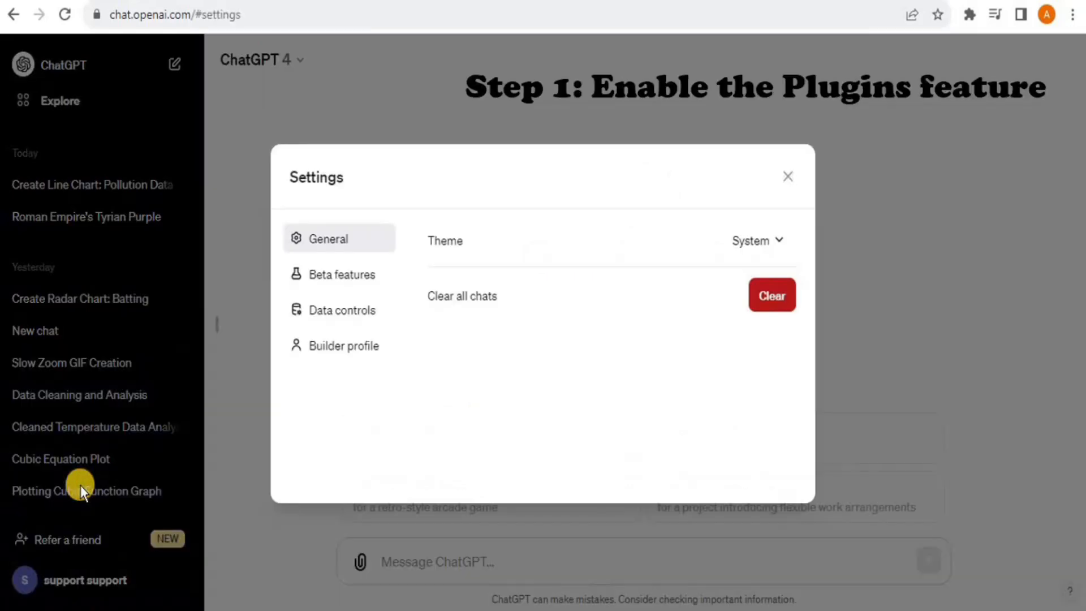
left_click(342, 278)
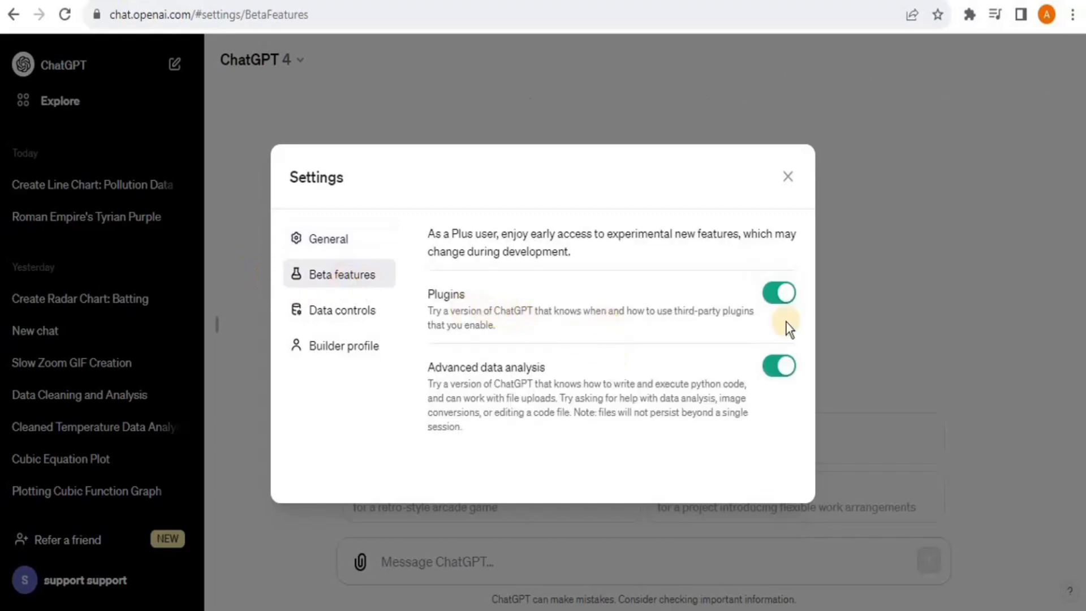
left_click(790, 180)
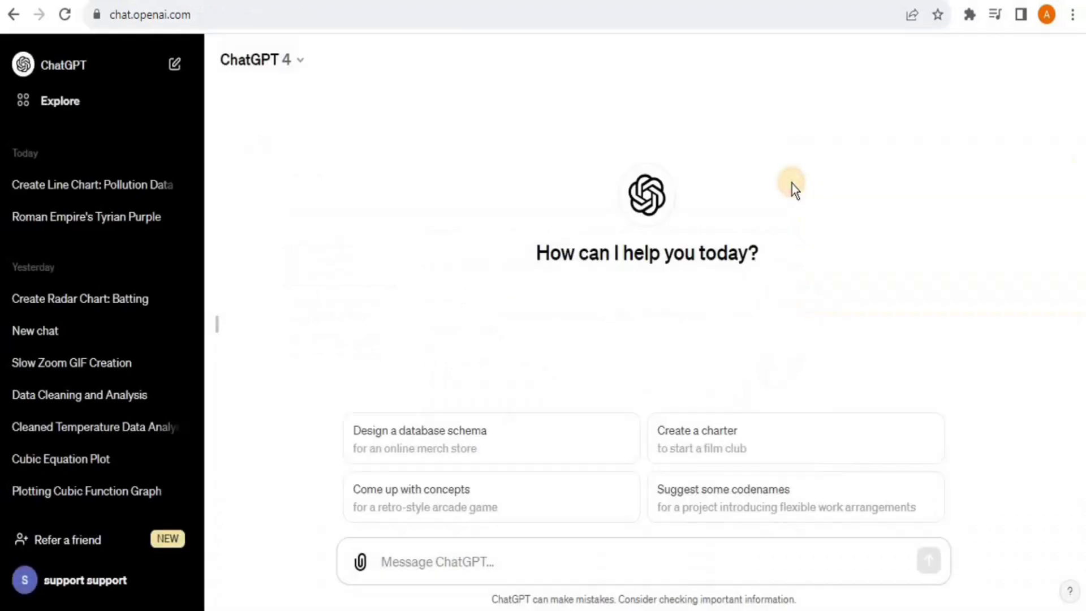
Switch the chat to the Plugins model and search the plugin store for Noteable
left_click(290, 71)
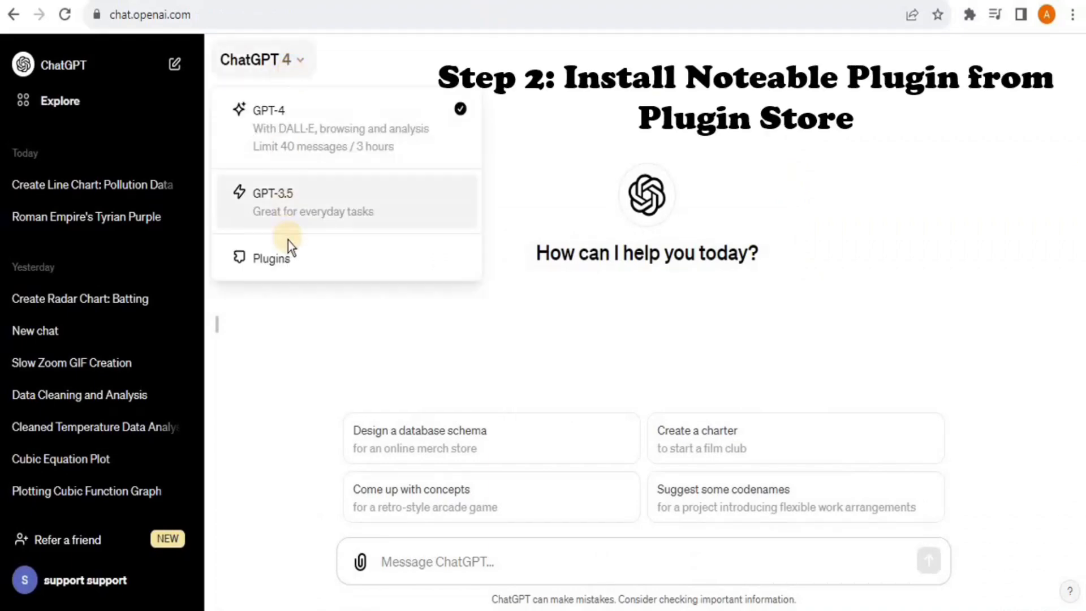
left_click(293, 259)
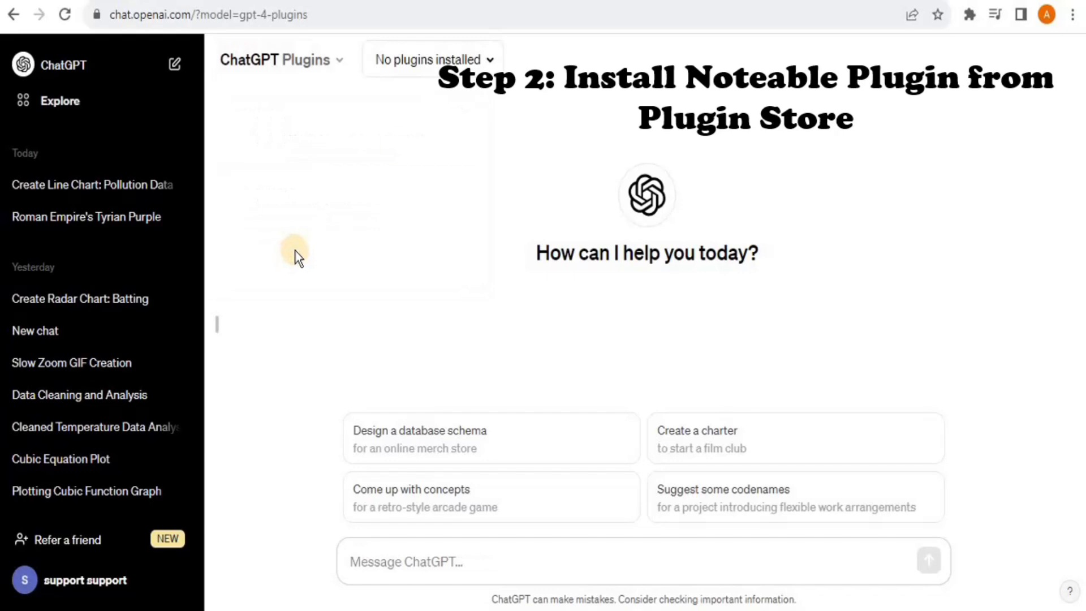
left_click(478, 63)
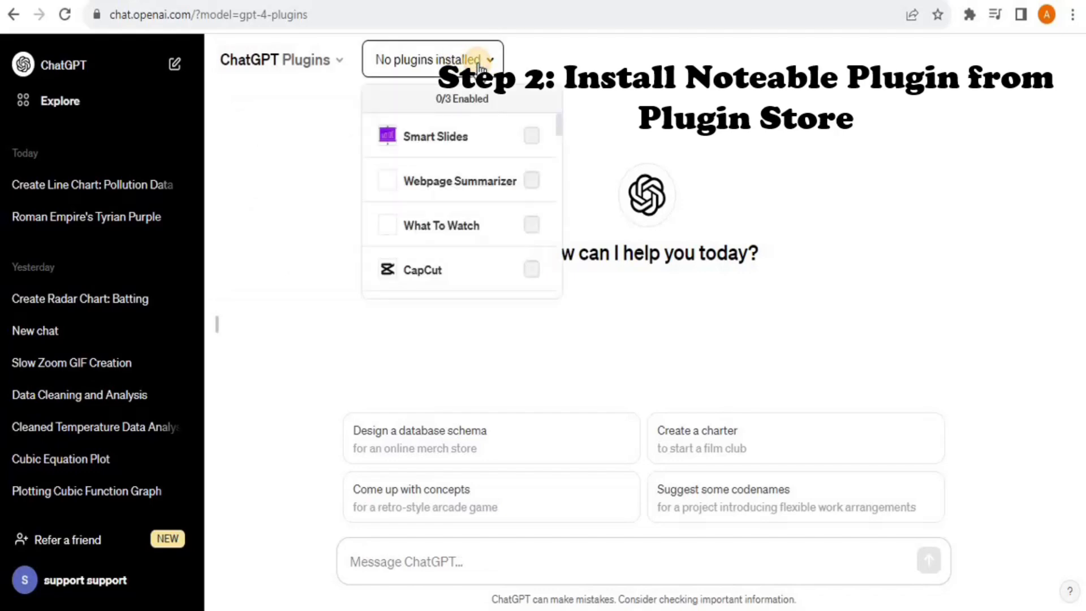
left_click(550, 137)
scroll(548, 286, "down", 5)
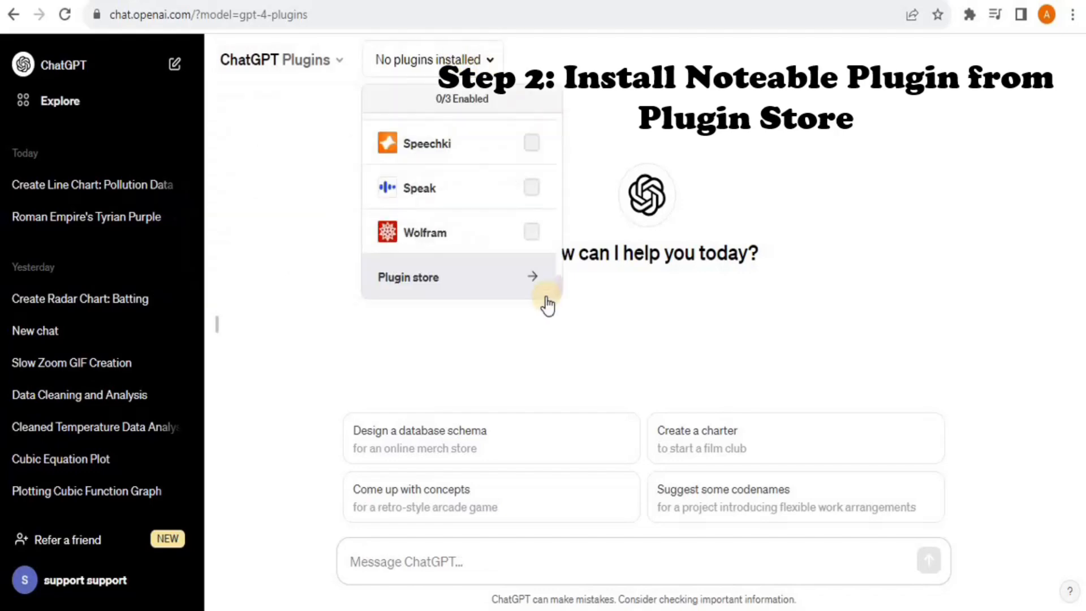
left_click(420, 278)
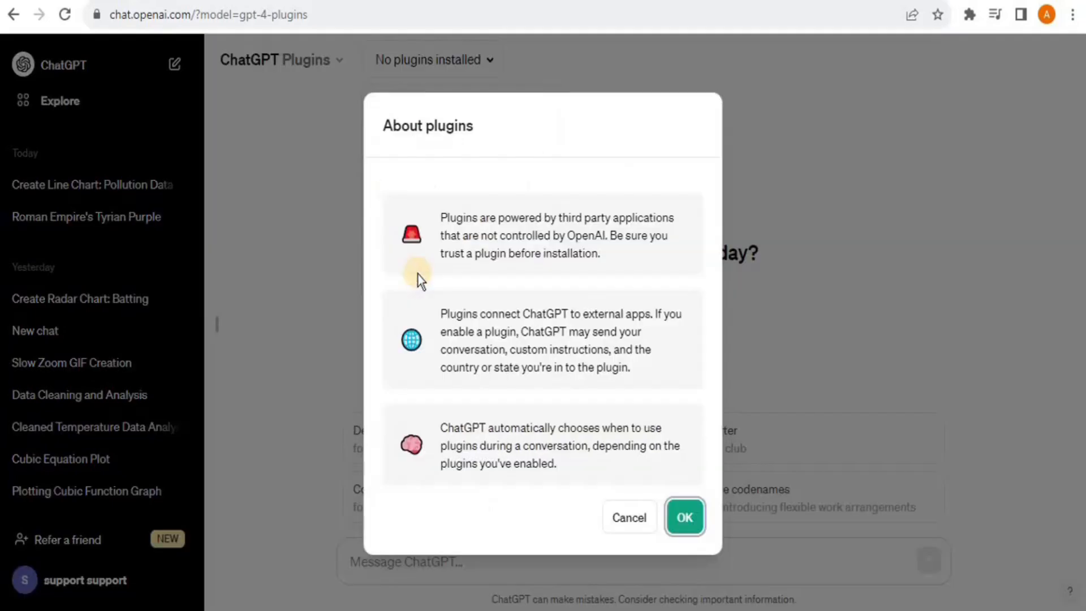
key("Return")
left_click(407, 164)
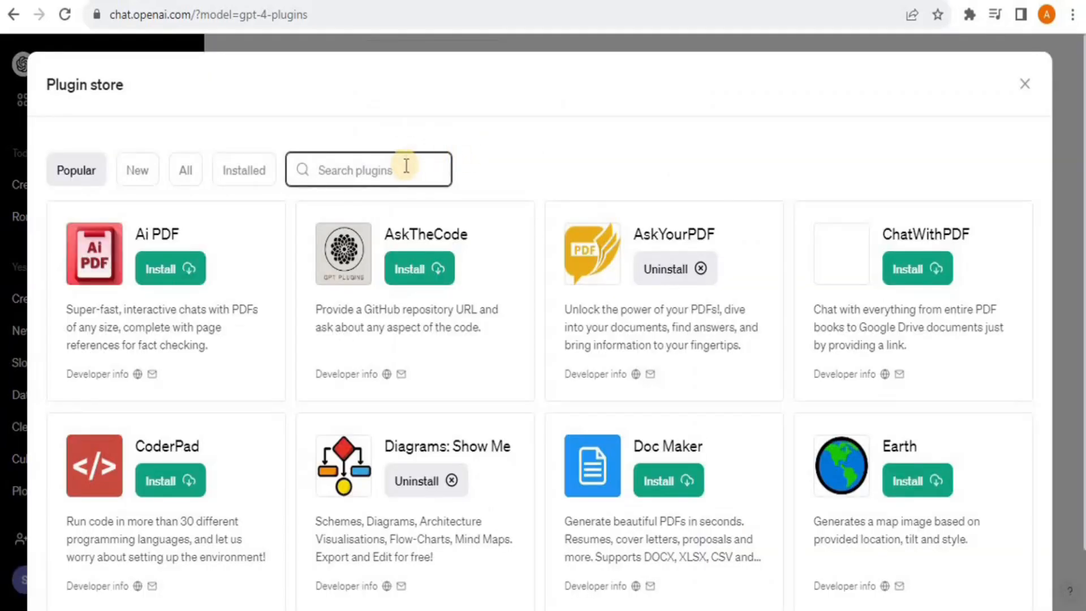
type("Noteable")
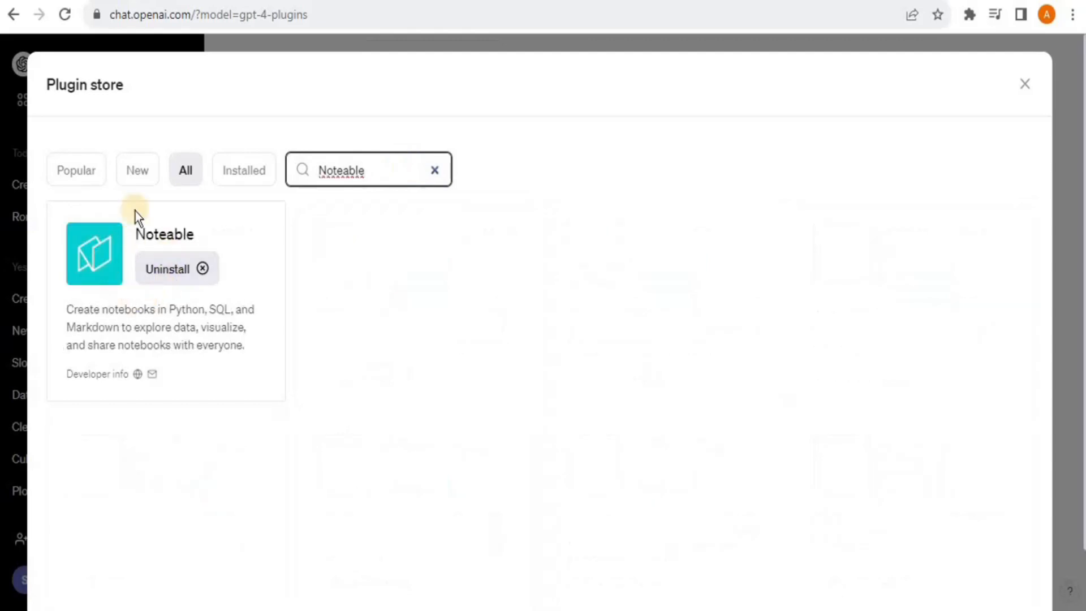
left_click(1025, 86)
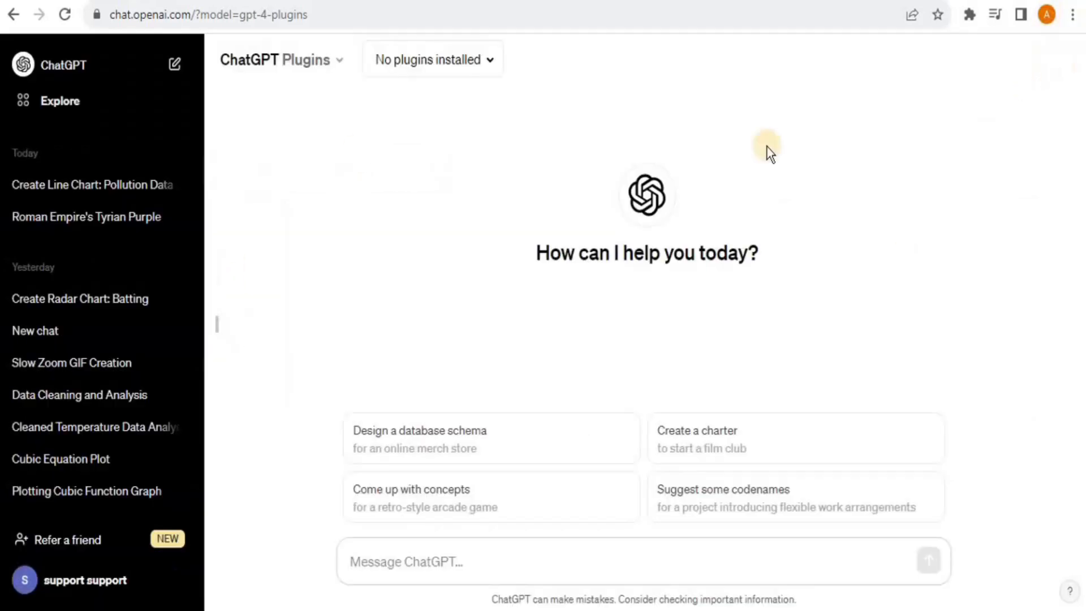
Enable the Noteable plugin in the chat's plugin list
left_click(463, 61)
left_click_drag(559, 130, 559, 200)
left_click(533, 240)
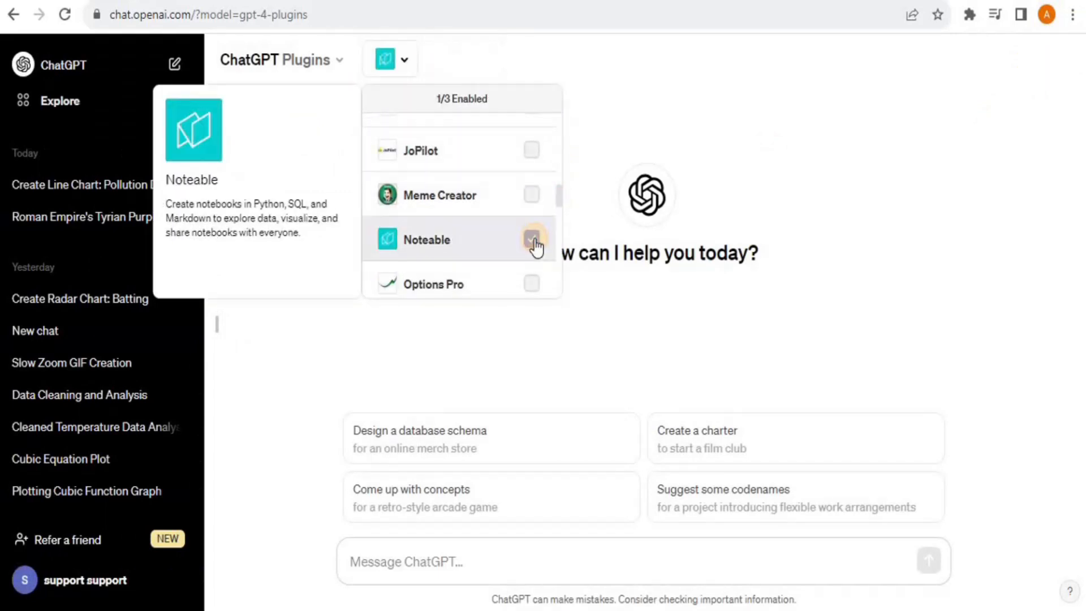
left_click(323, 159)
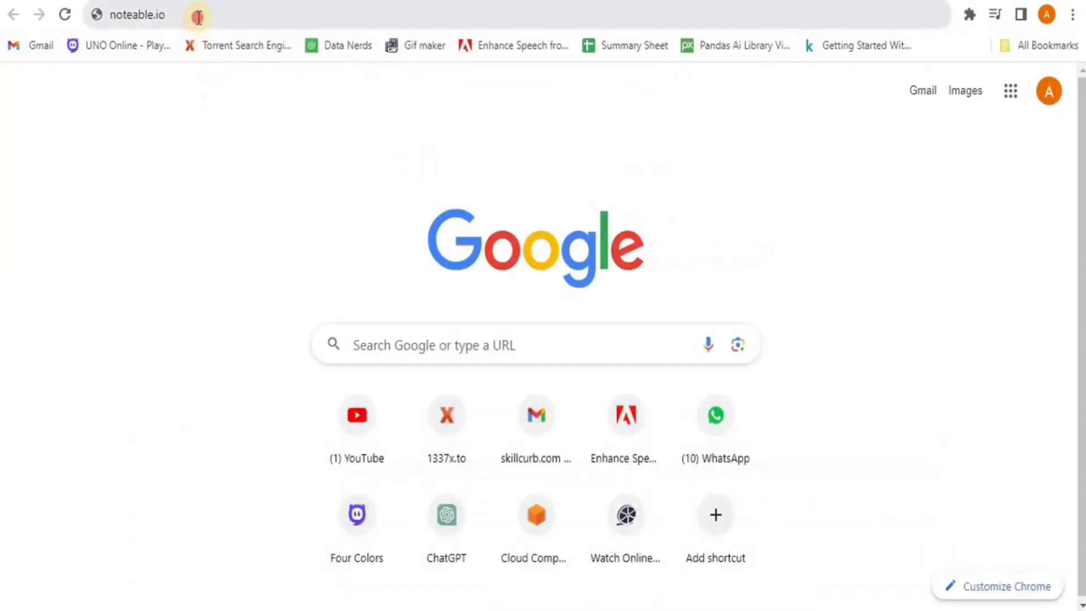
Go to noteable.io in the browser to reach the personal Space page
left_click(198, 15)
key("Return")
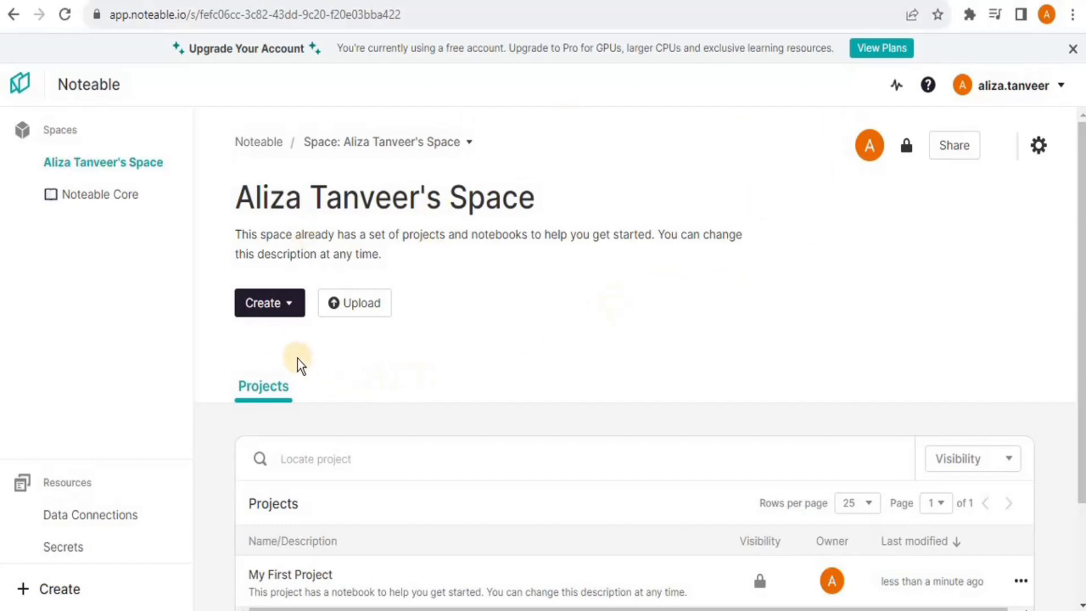
Create a new Noteable project named 'Test'
left_click(282, 311)
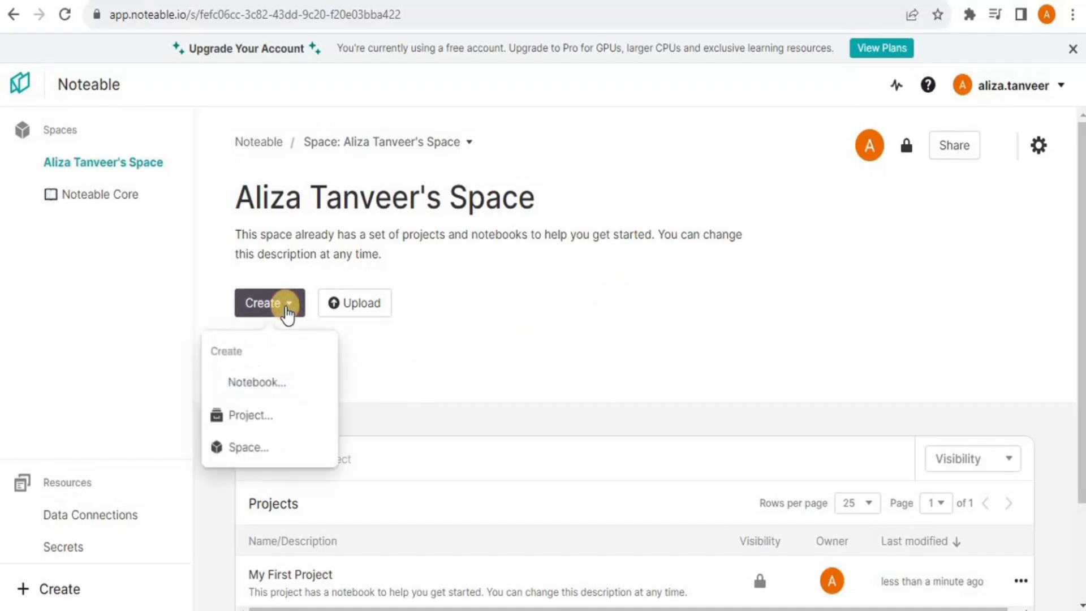
left_click(256, 423)
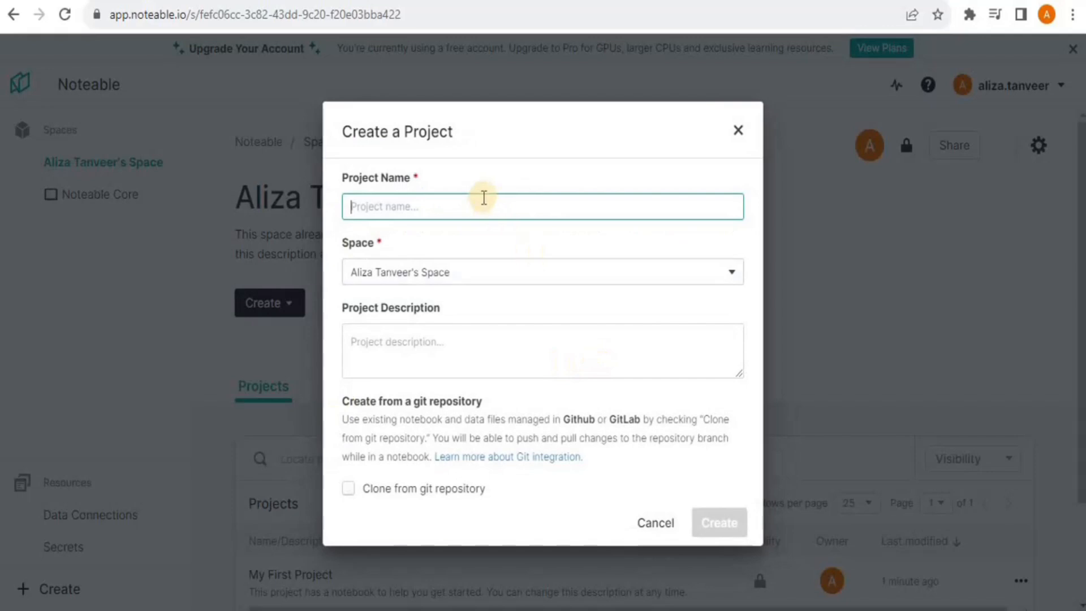
type("Test")
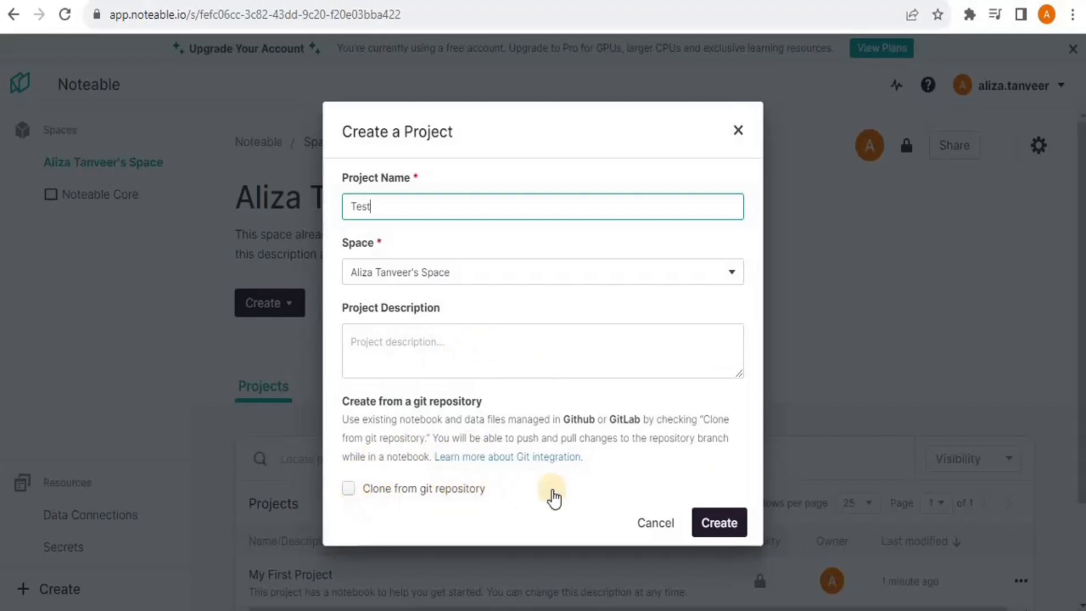
left_click(733, 531)
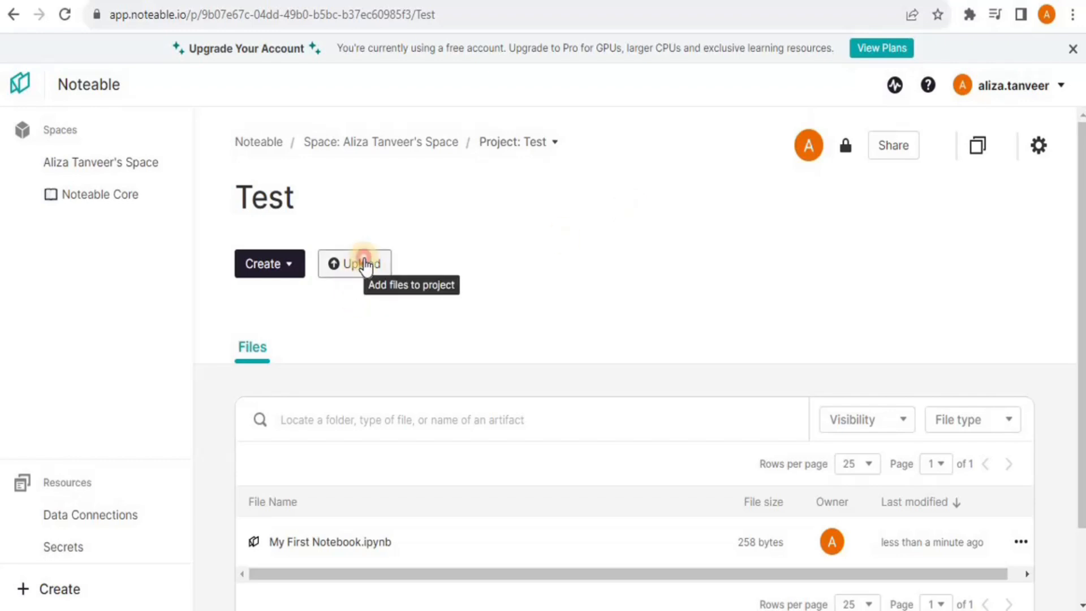
Upload World most polluted countries.csv from the Desktop into the Test project, then select its web address
left_click(364, 265)
left_click(404, 412)
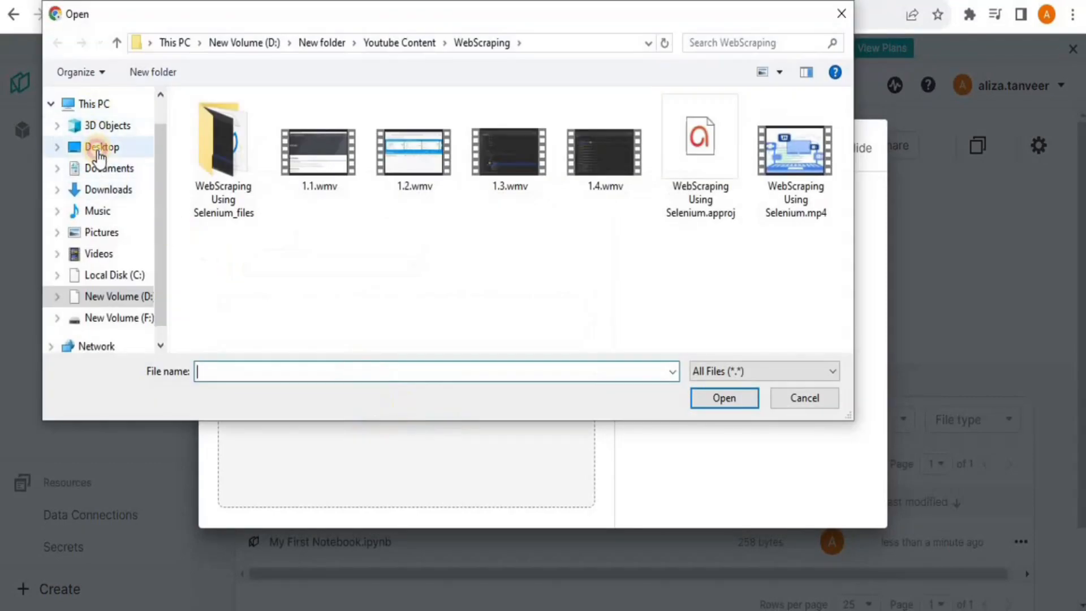
left_click(99, 150)
left_click(316, 344)
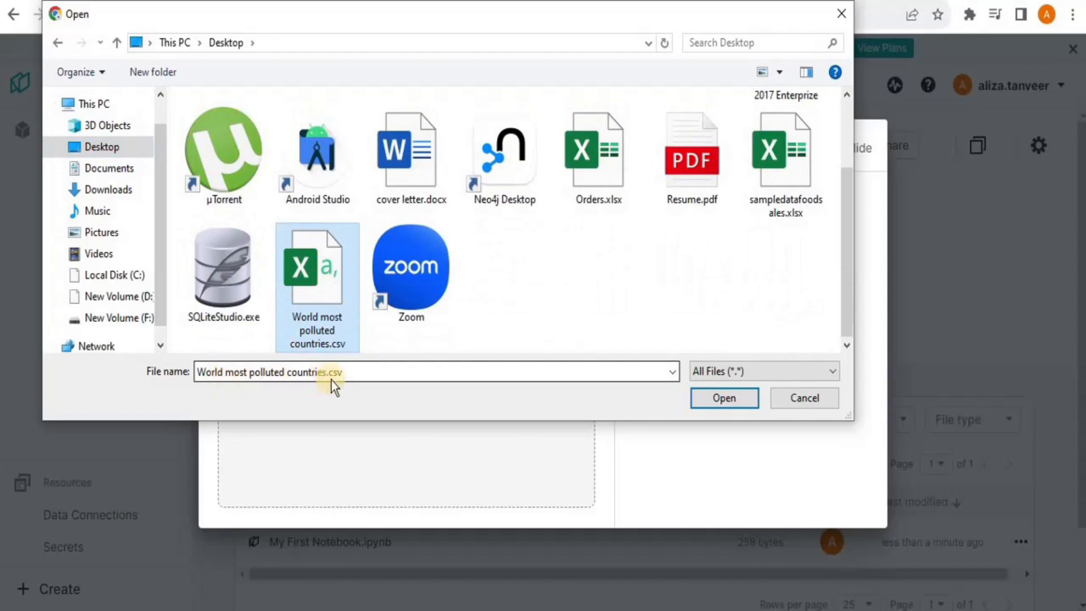
left_click(718, 399)
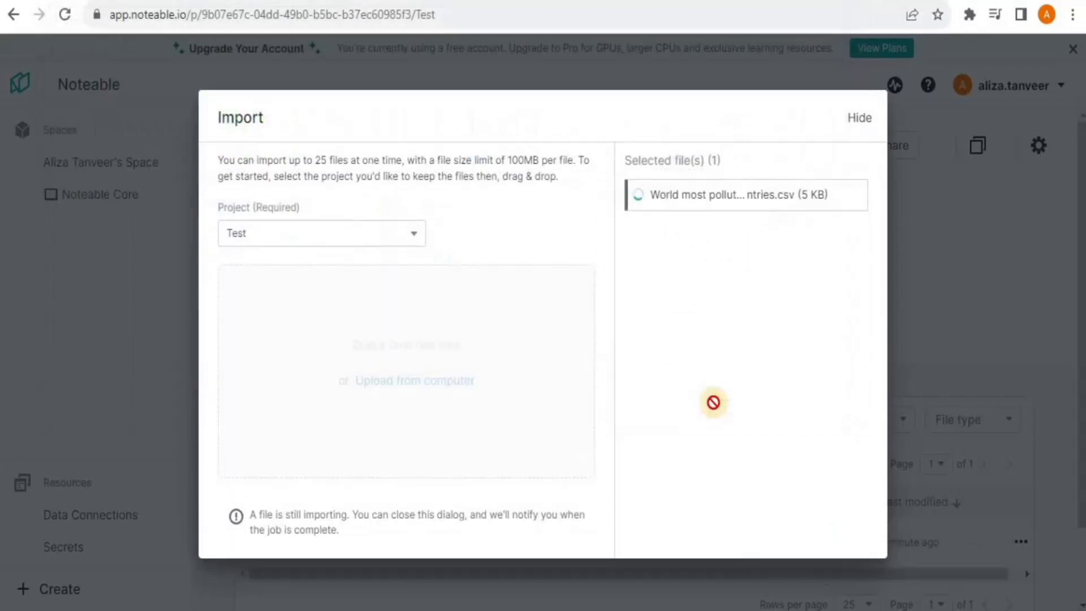
left_click_drag(757, 226, 672, 210)
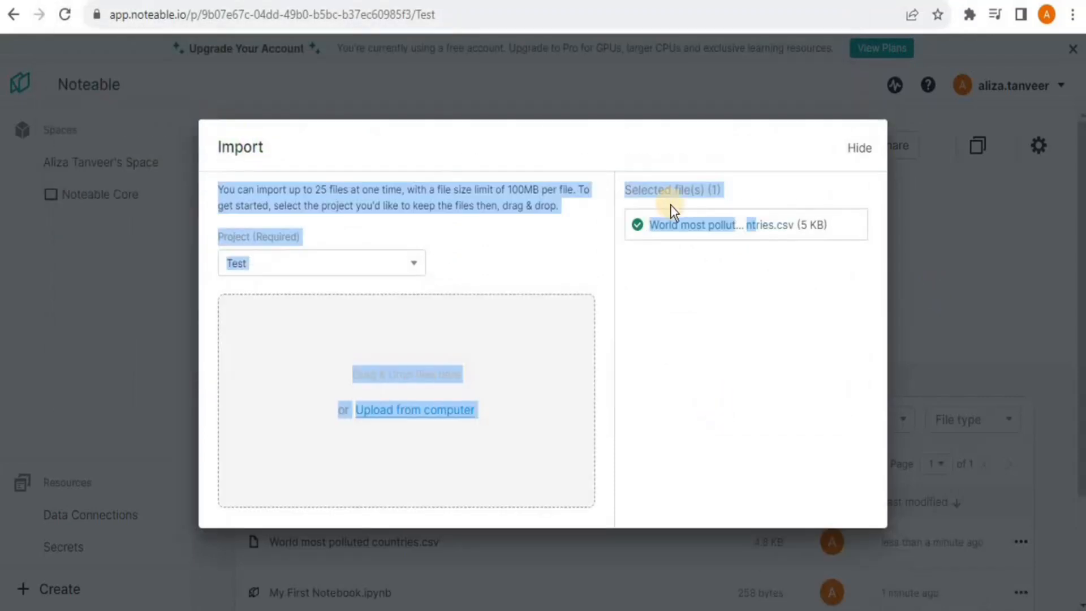
left_click(720, 291)
left_click(861, 150)
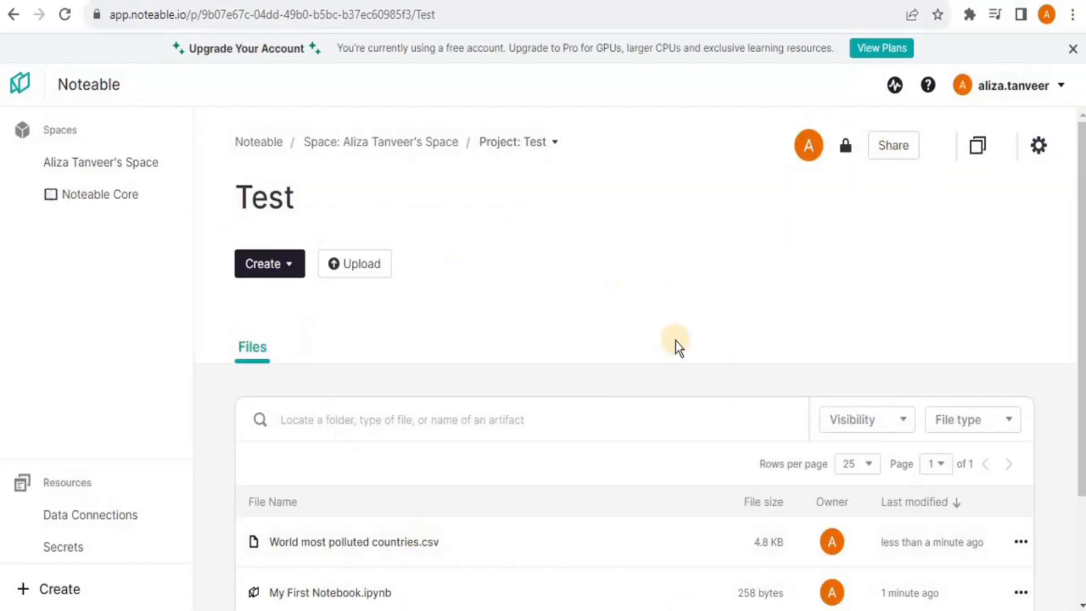
left_click(495, 15)
key("ctrl+c")
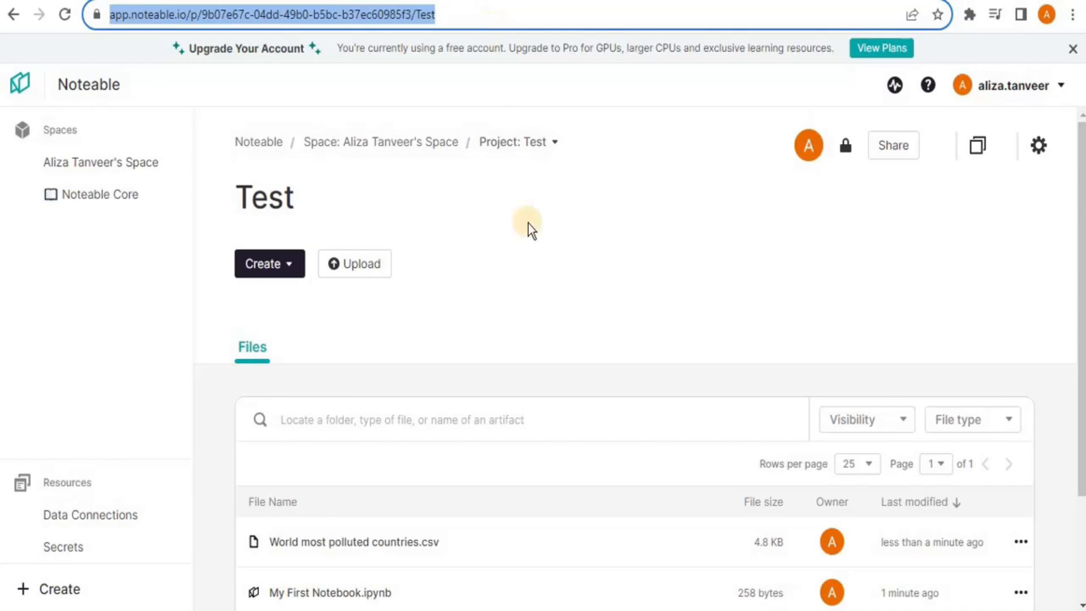
Send 'Please set my default noteable project to:' with the Test project URL in ChatGPT
left_click(243, 1)
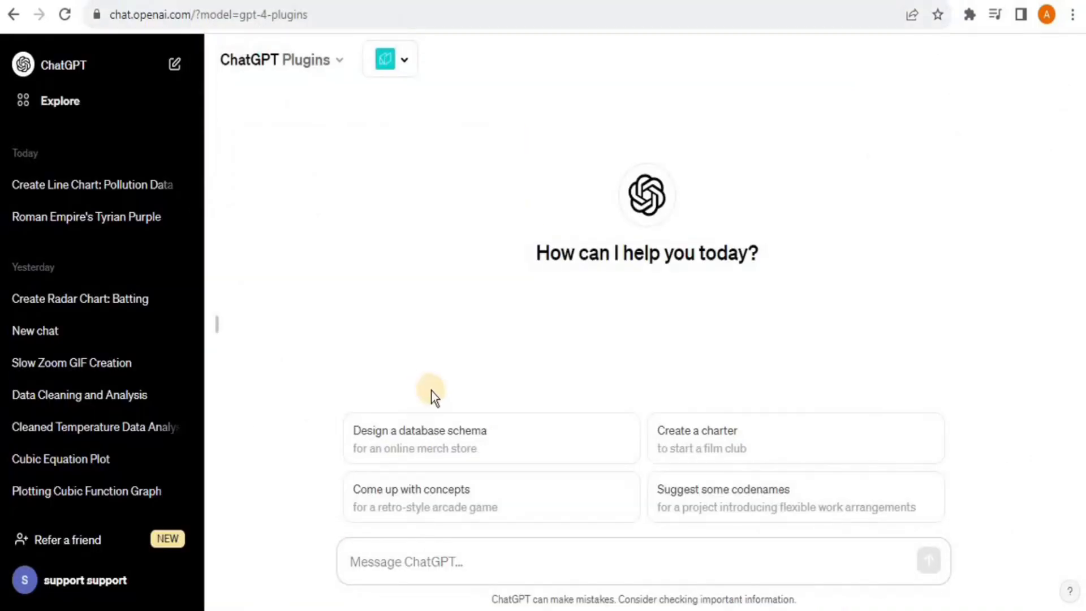
left_click(417, 561)
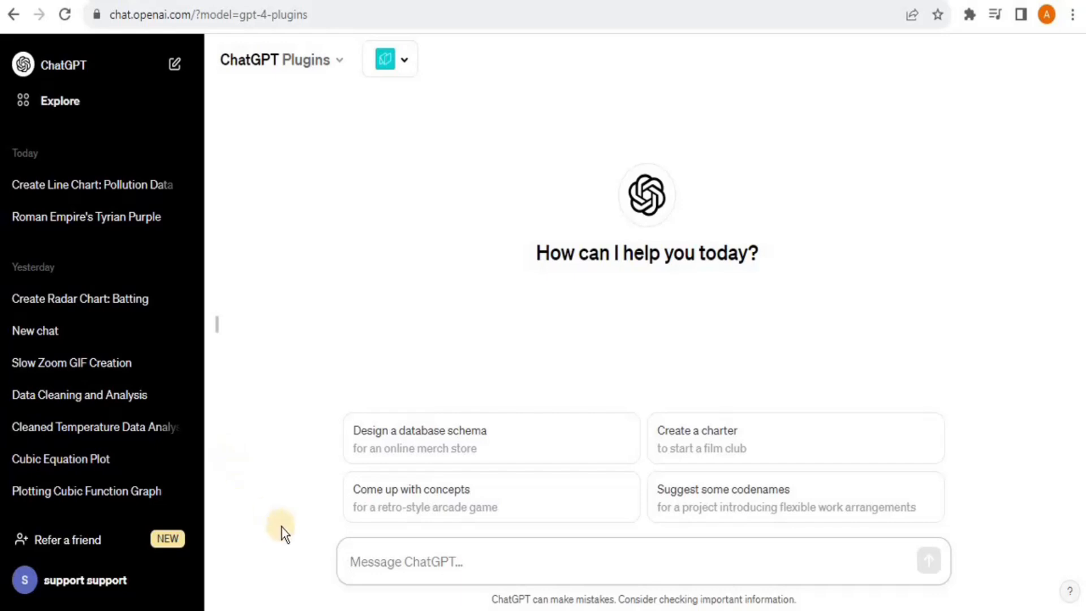
type("Please set my default noteable project to:")
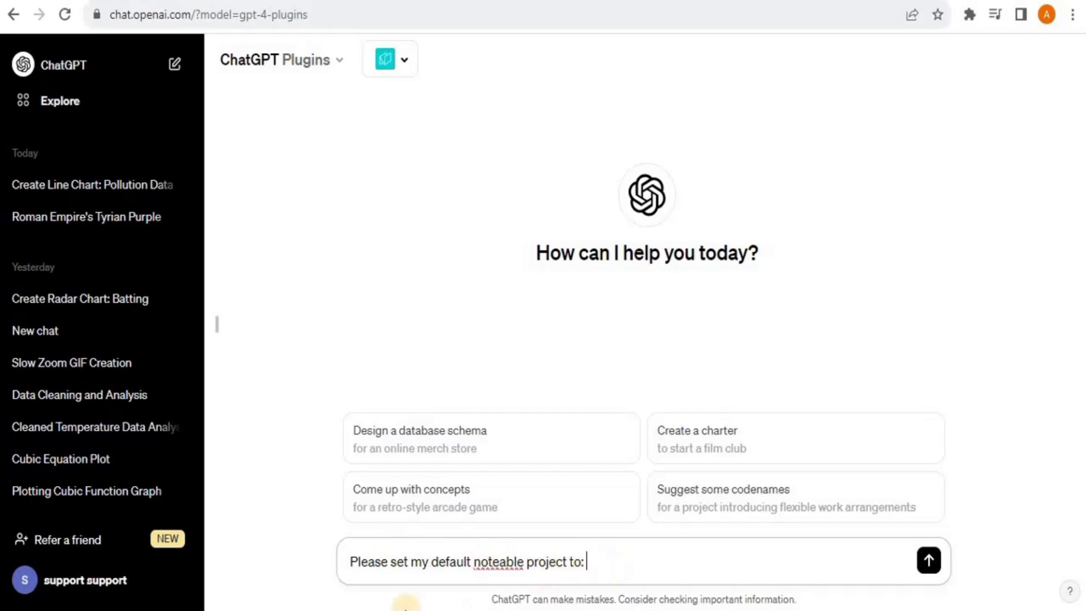
key("ctrl+v")
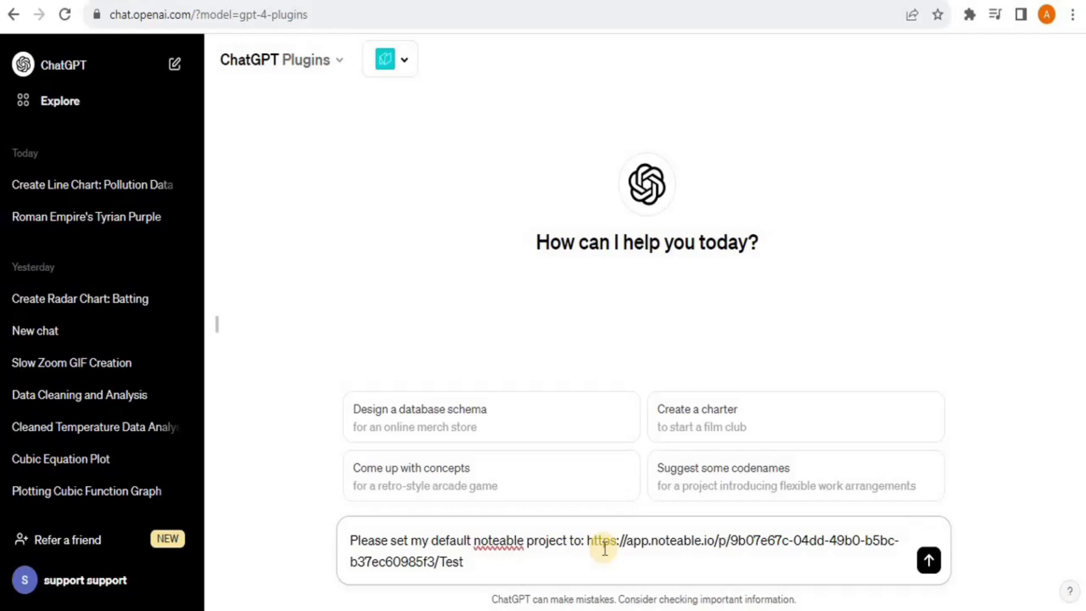
key("Return")
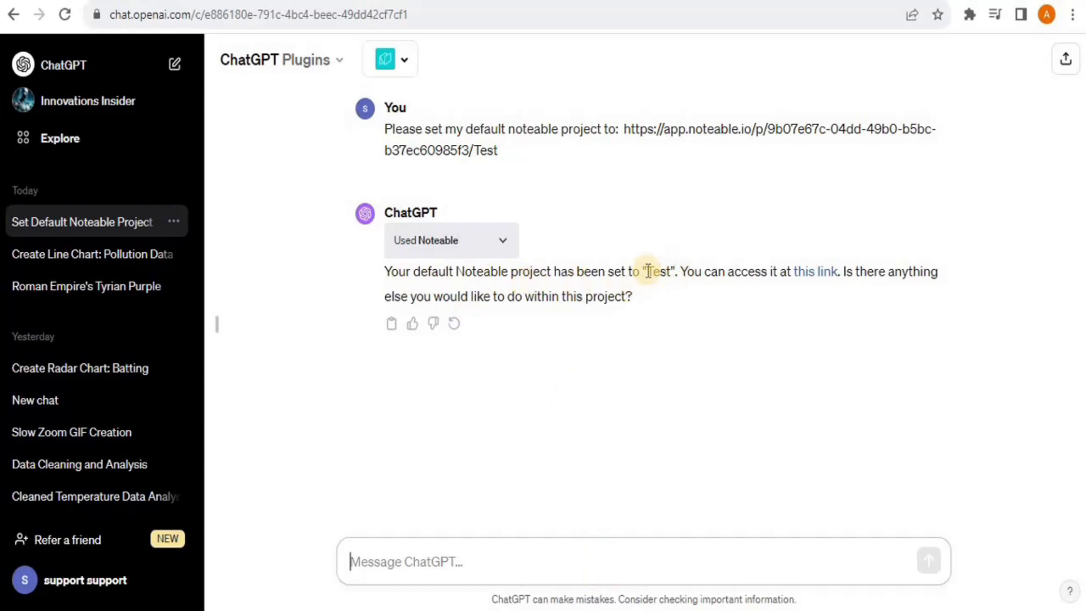
left_click_drag(646, 272, 674, 273)
left_click(562, 412)
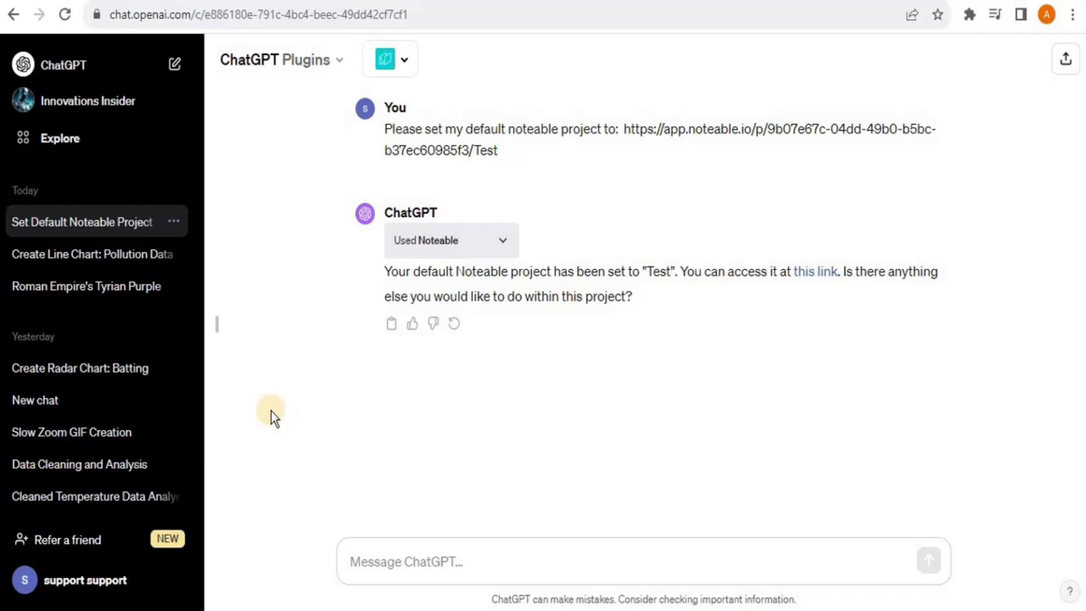
Send the data analysis and visualization request to ChatGPT
left_click(434, 563)
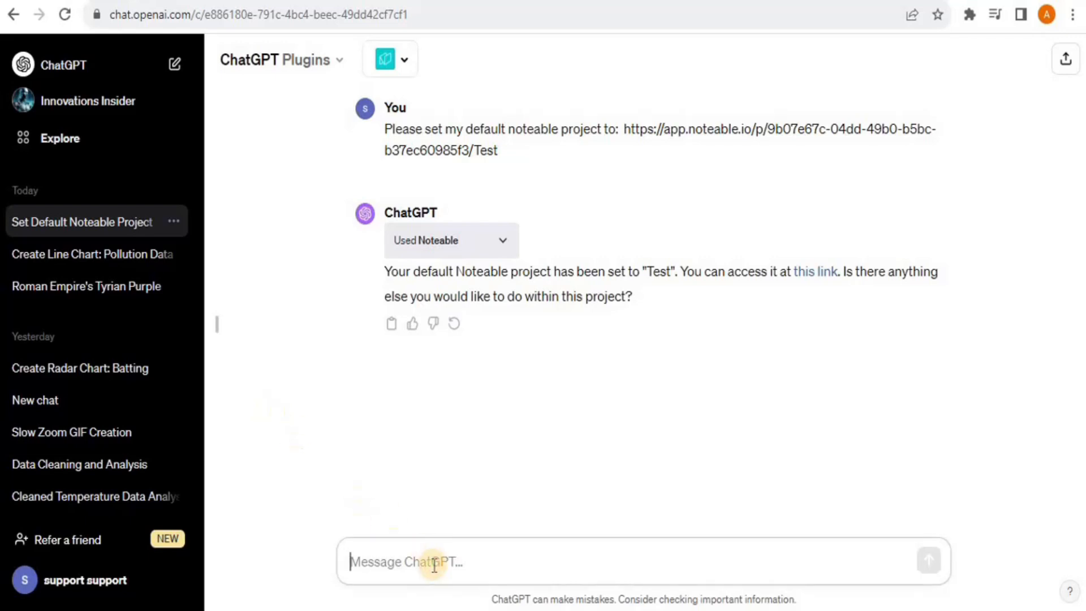
type("Please analyze this data and produce some data analysis and visualizations")
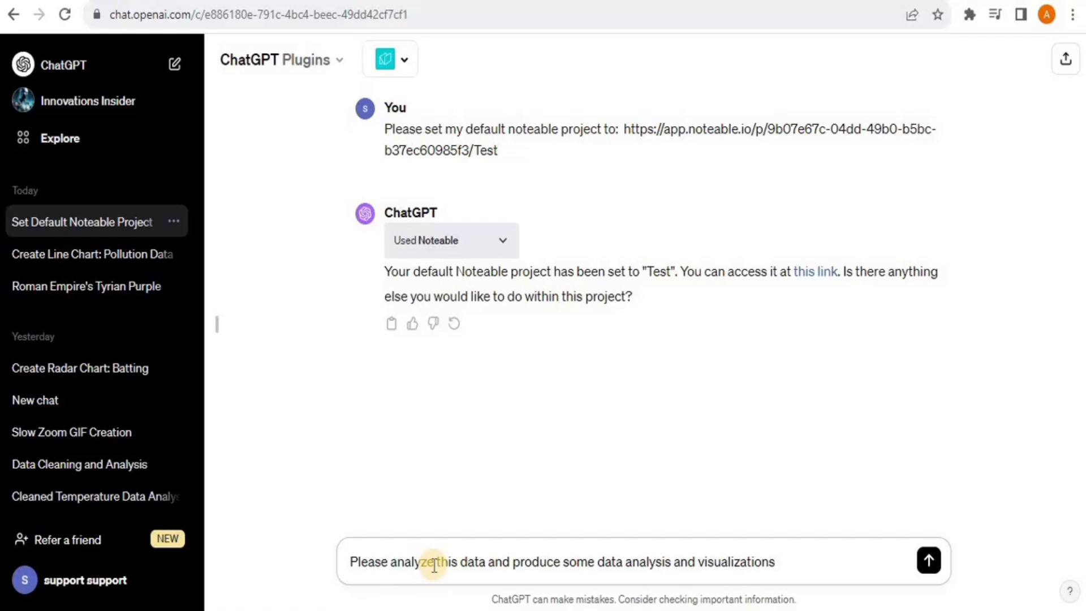
key("Return")
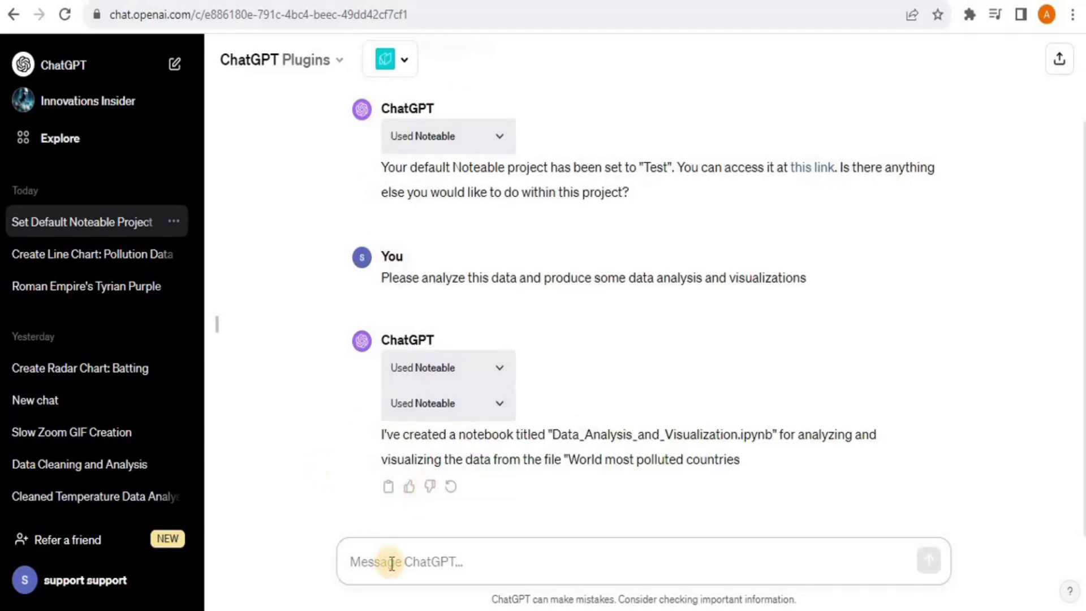
Resend the request naming World Most polluted countries.csv, with the file name typo fixed
type("Please analyze this data and produce some data analysis and visualizations")
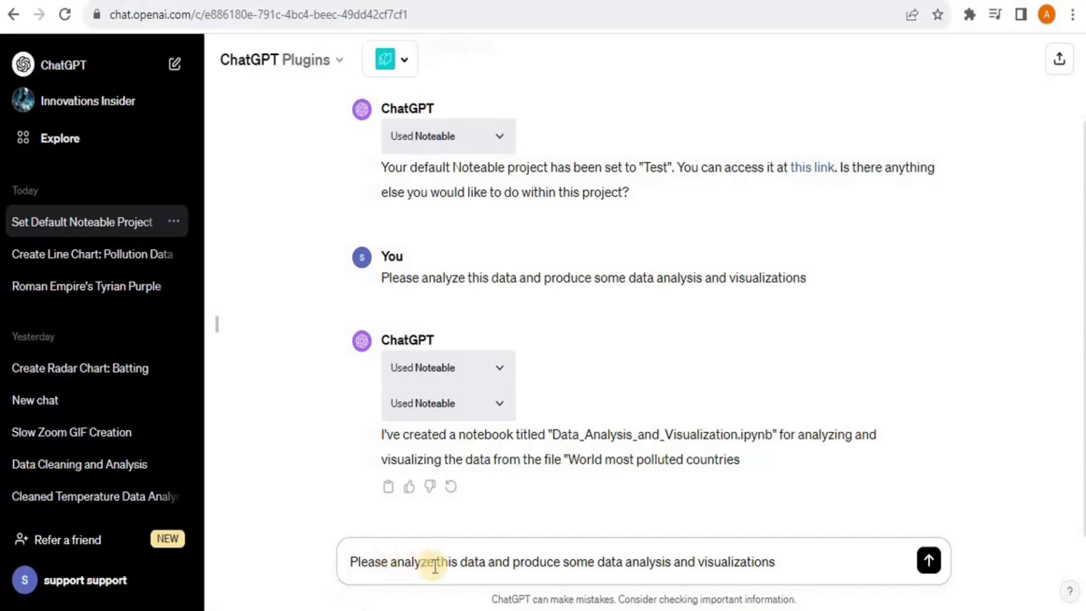
left_click_drag(436, 563, 455, 562)
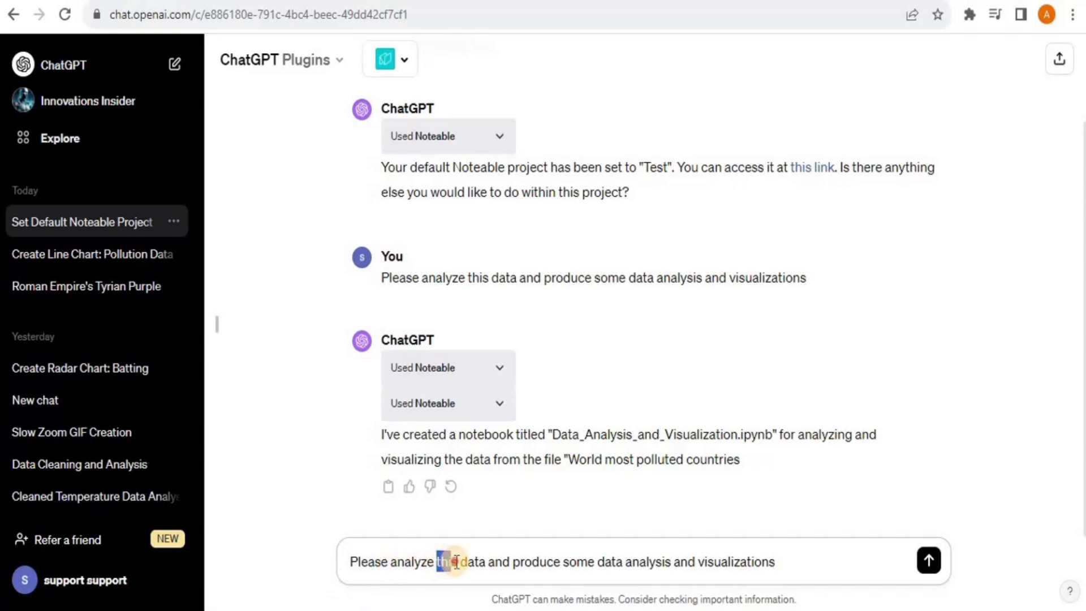
type("the")
type(" in")
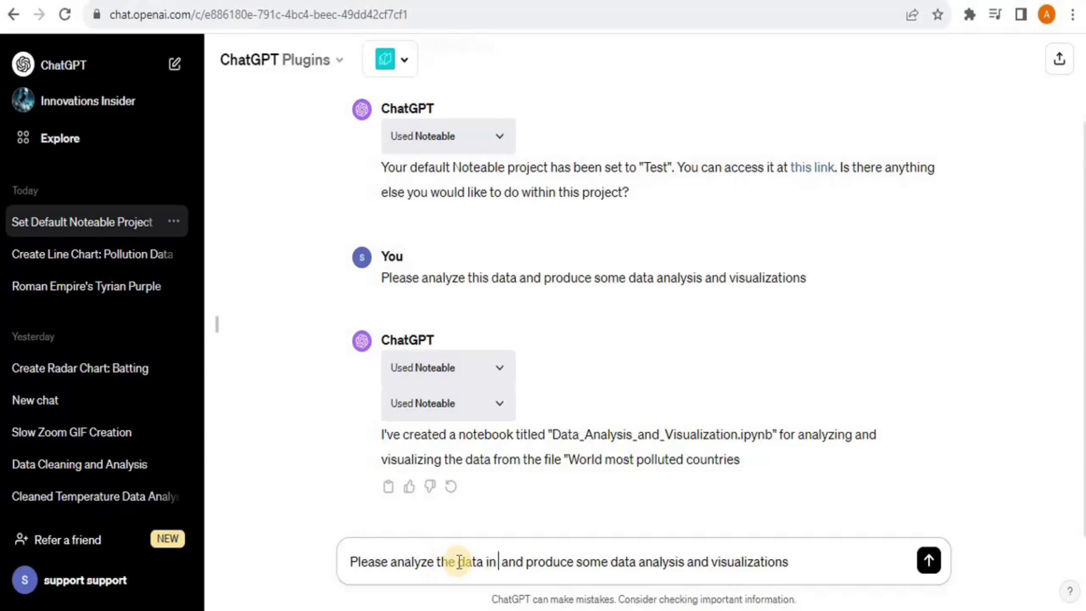
left_click(637, 2)
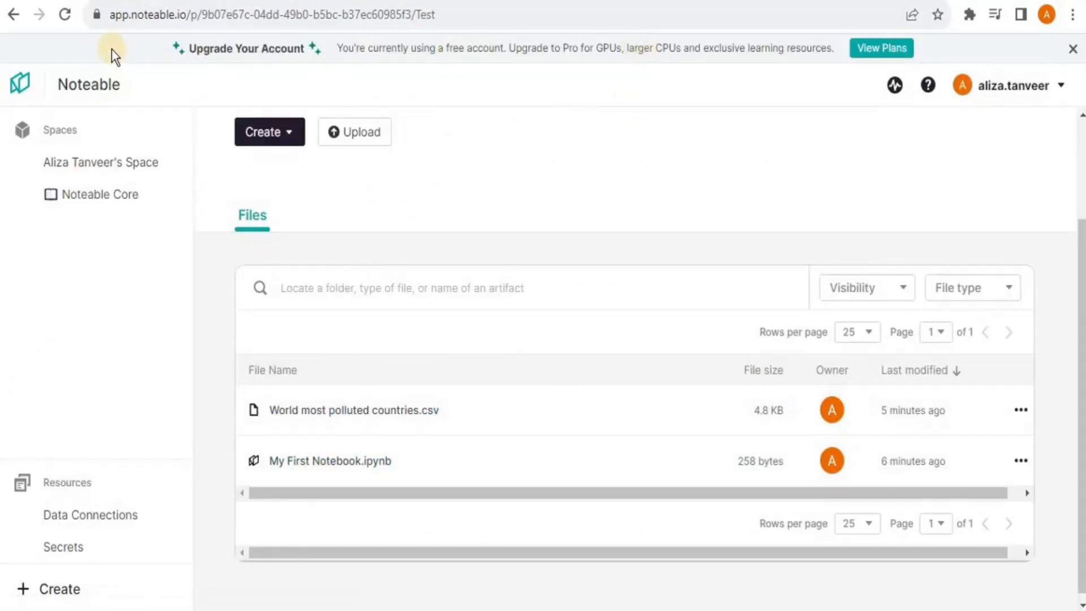
left_click(114, 2)
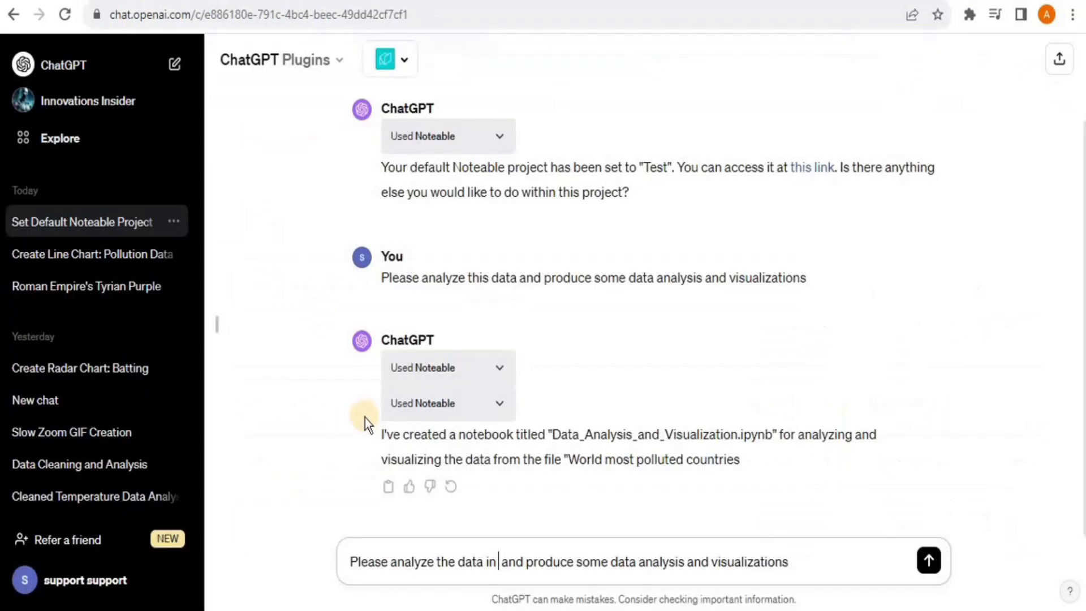
type("World Most polluted countried.csv")
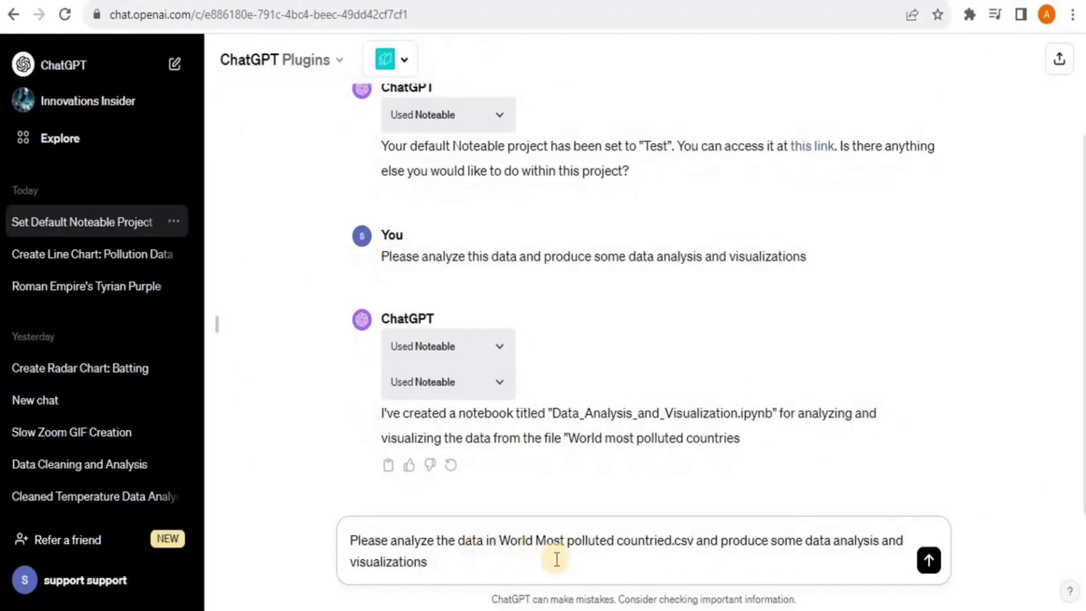
left_click(673, 542)
key("BackSpace")
type("s")
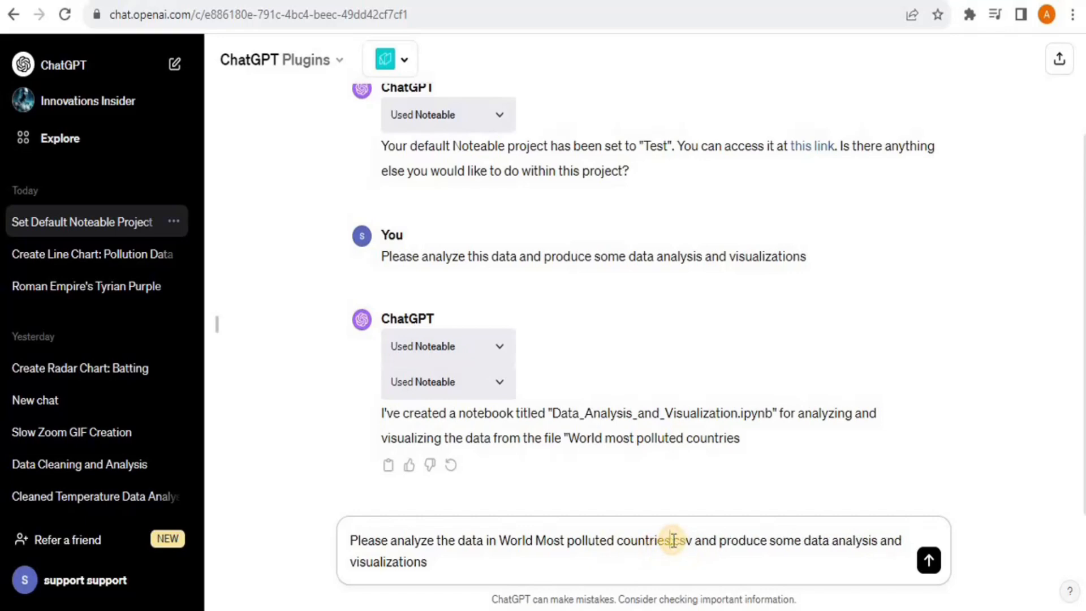
left_click(565, 573)
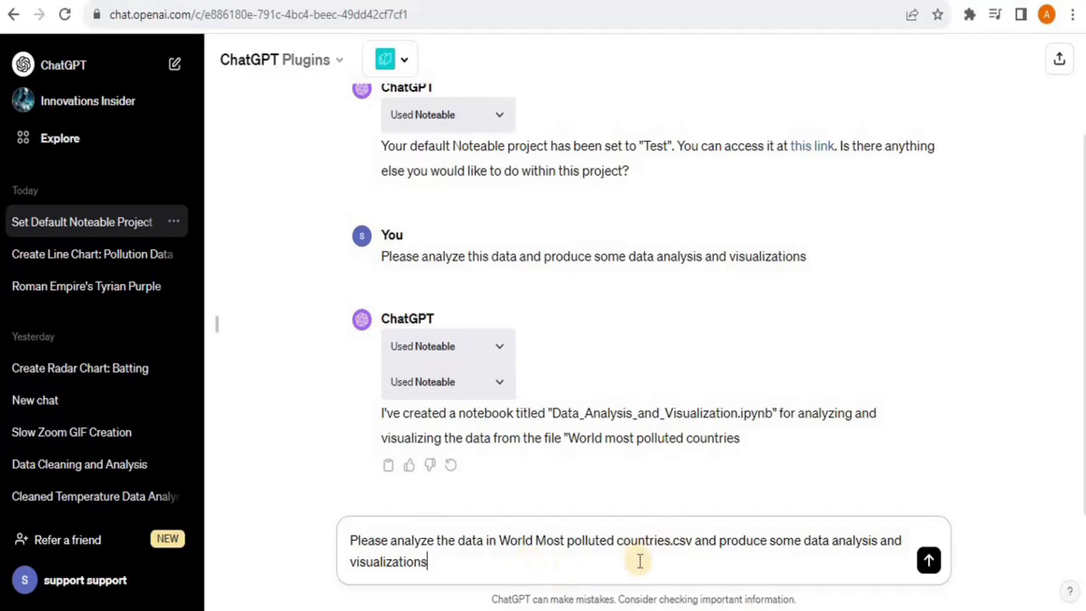
key("Return")
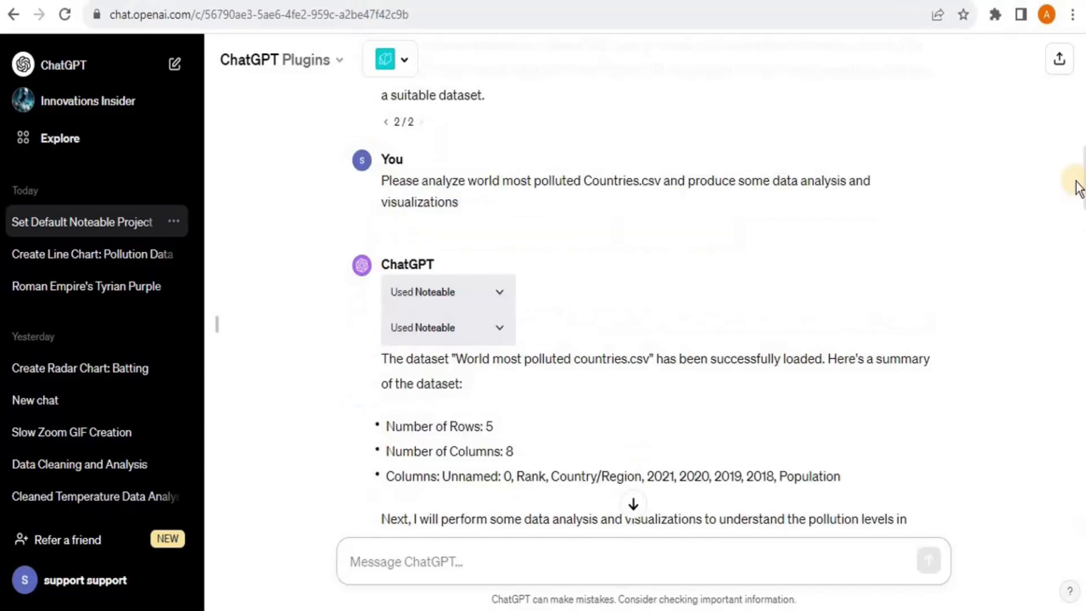
left_click_drag(1083, 185, 1082, 210)
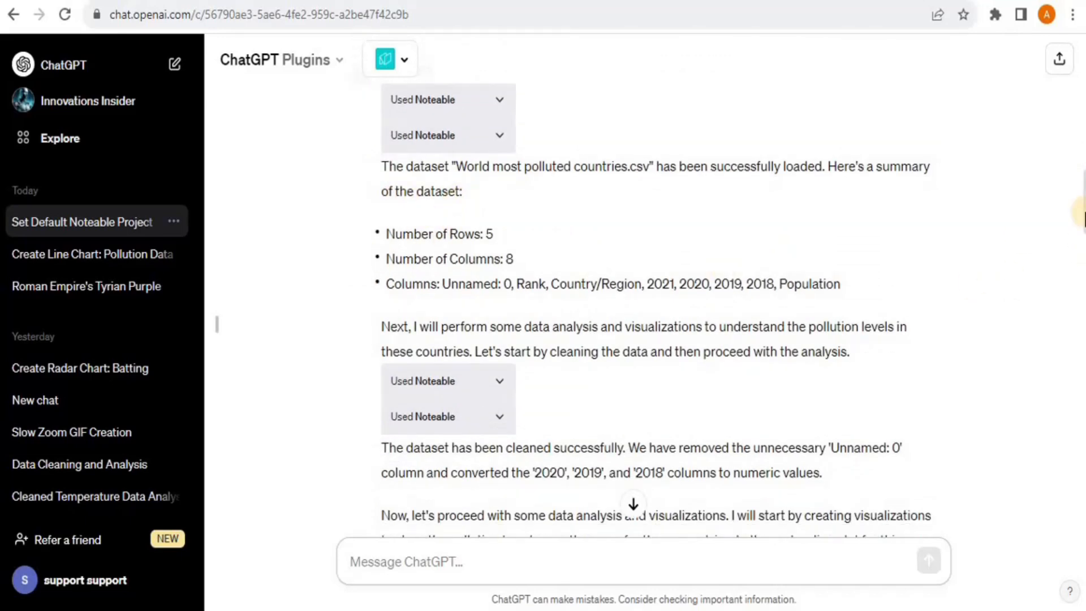
left_click_drag(1082, 207, 1082, 218)
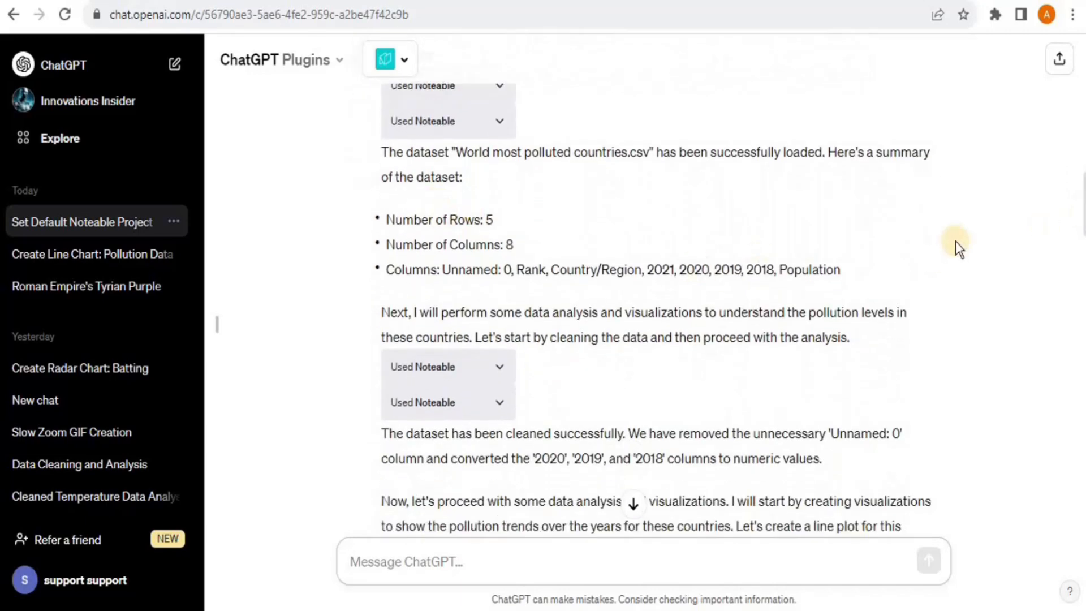
scroll(1083, 218, "down", 1)
scroll(1083, 220, "down", 2)
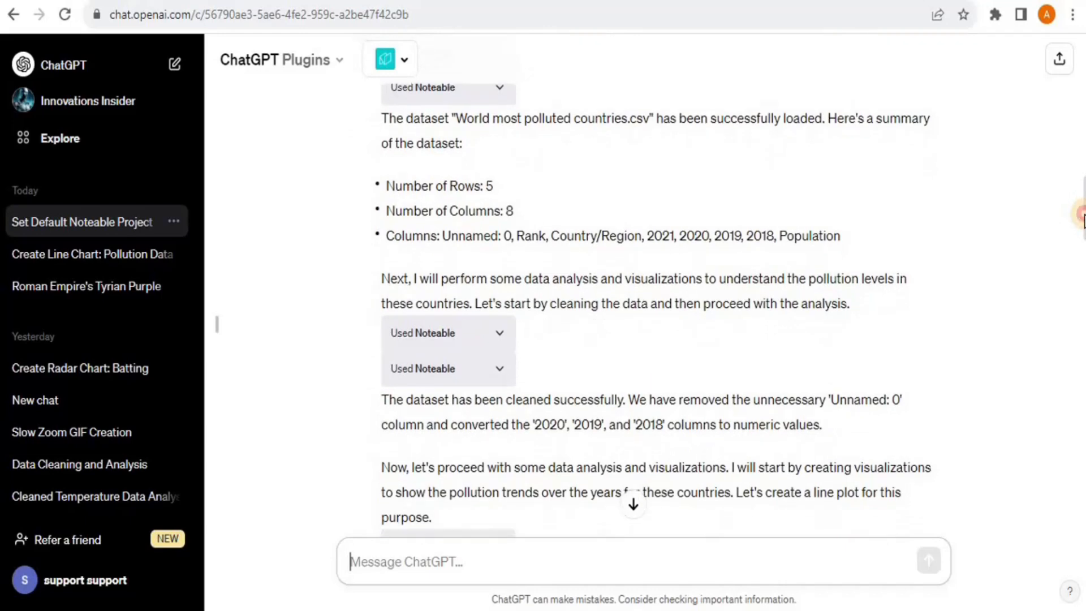
scroll(1083, 222, "down", 3)
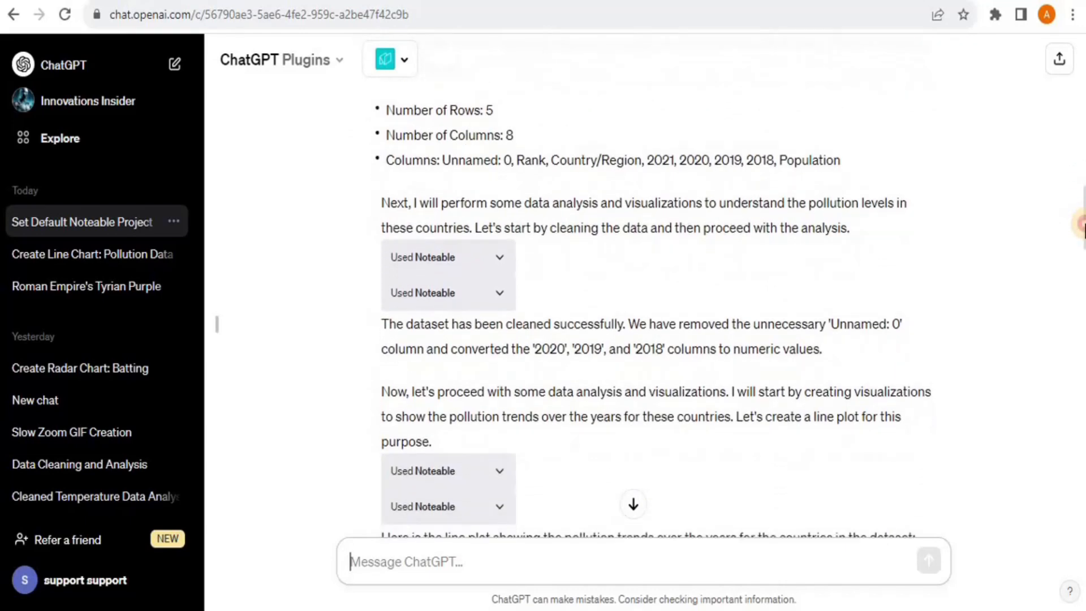
scroll(1081, 225, "down", 3)
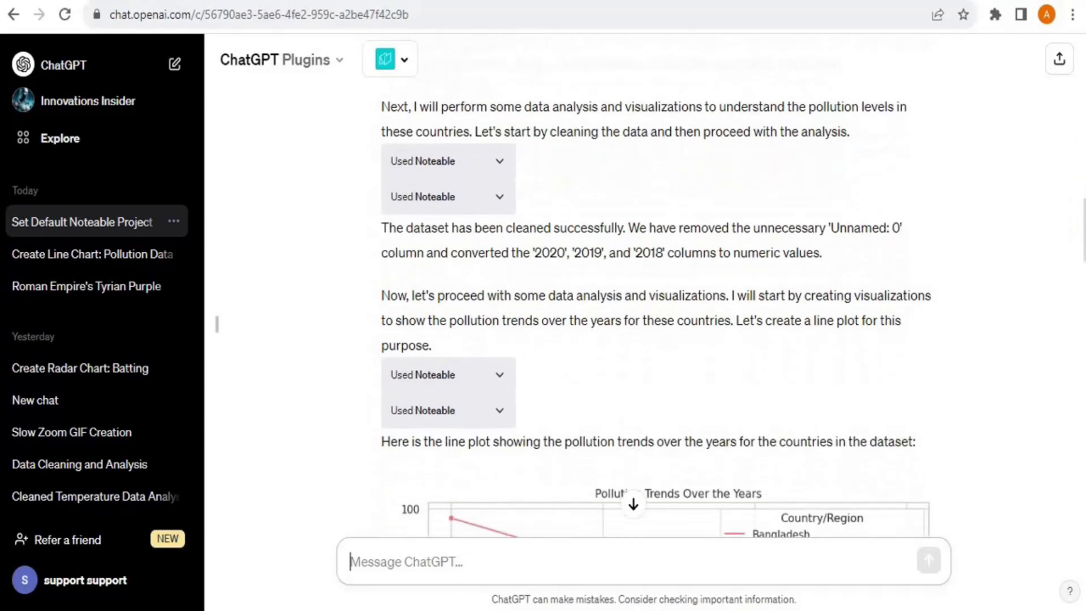
scroll(1082, 225, "down", 3)
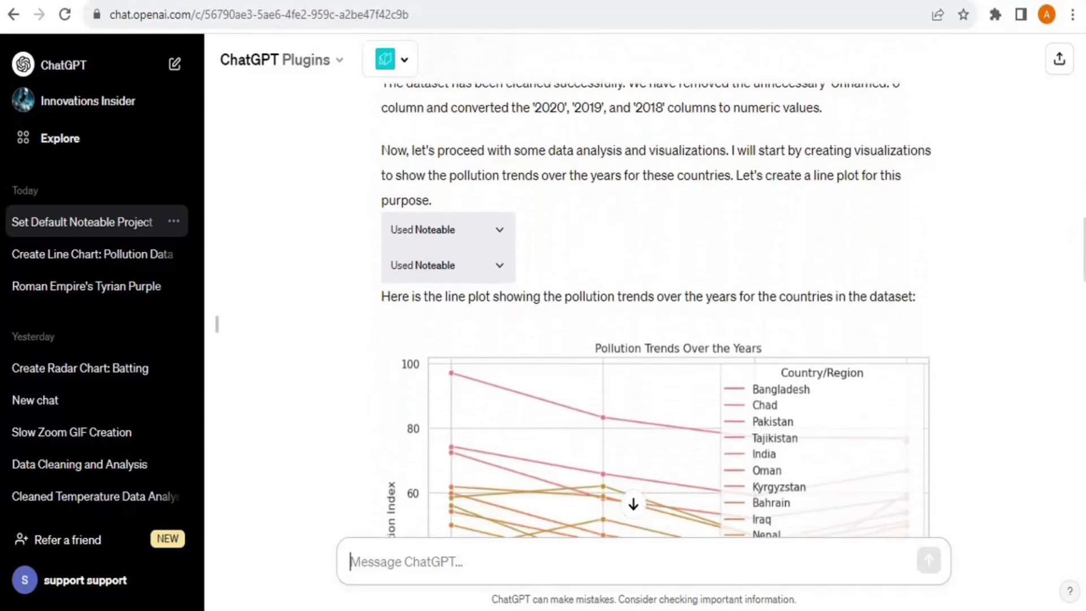
scroll(1082, 266, "down", 3)
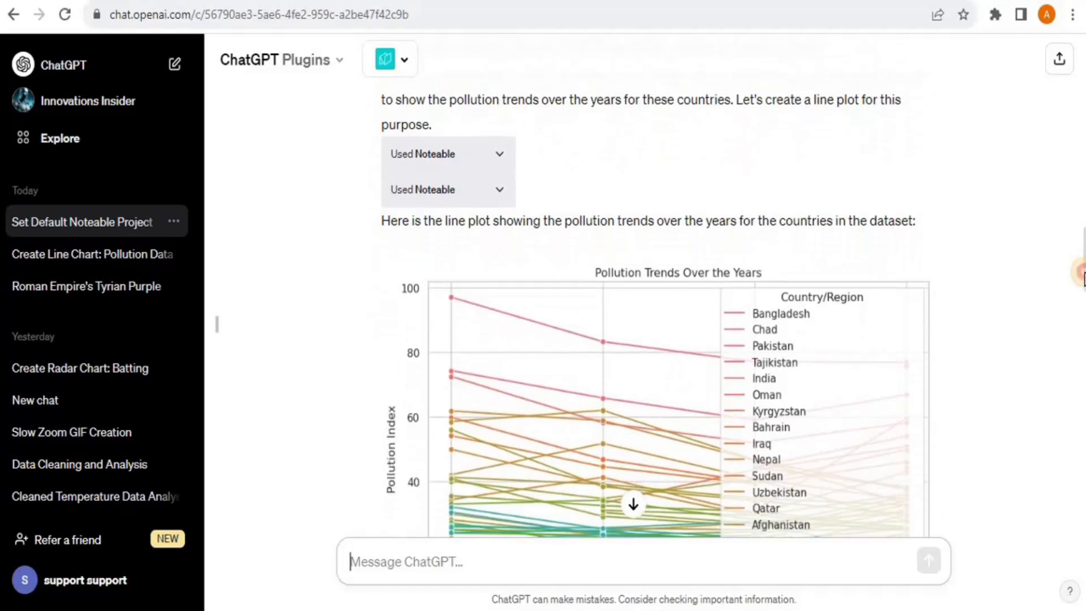
scroll(1082, 277, "down", 4)
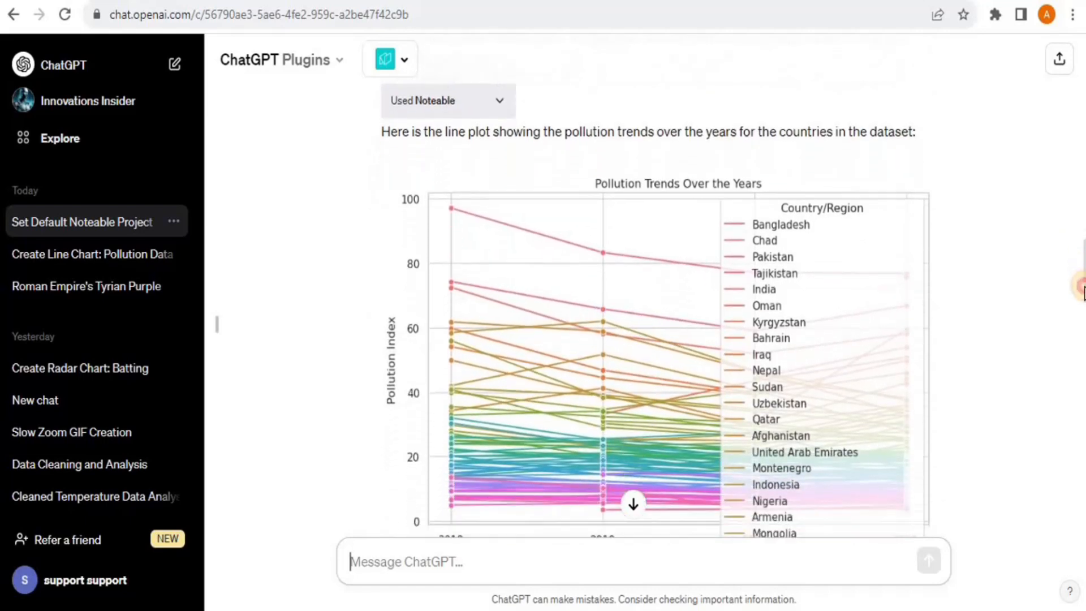
scroll(1083, 298, "down", 3)
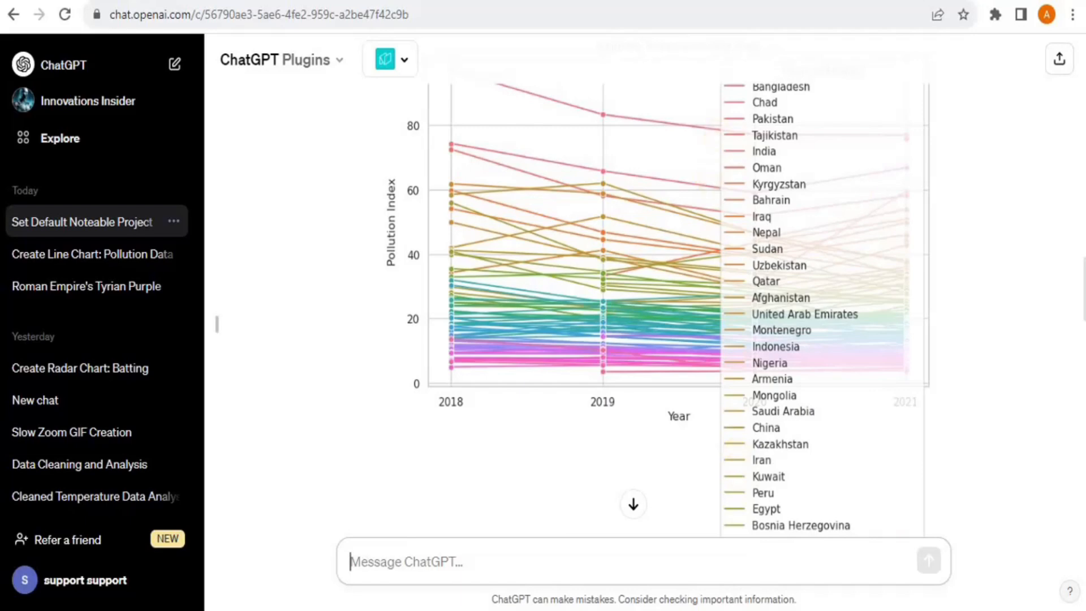
scroll(1082, 289, "up", 3)
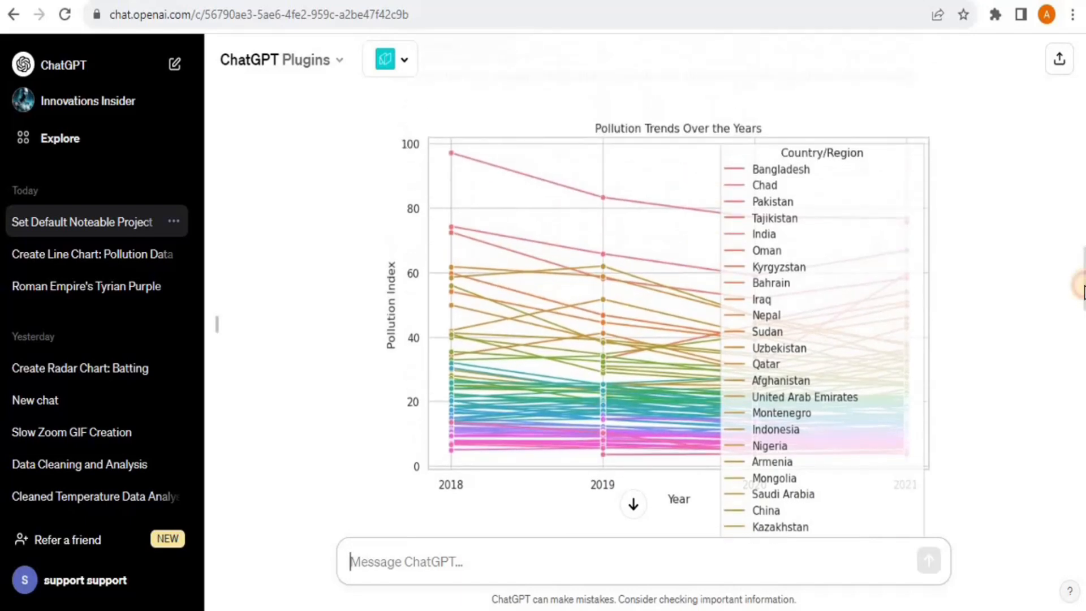
scroll(1083, 292, "down", 5)
left_click_drag(1082, 328, 1034, 536)
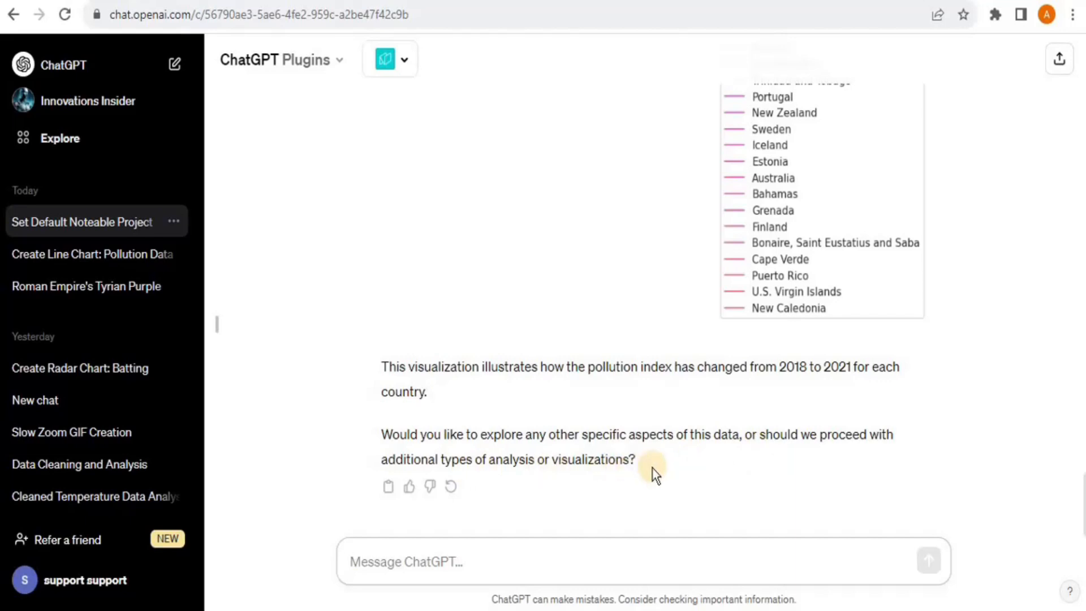
Send 'Proceed with additional analysis and visualization' and review the 2018–2021 pollution boxplot reply
type("Proceed with additional analysis and visualization")
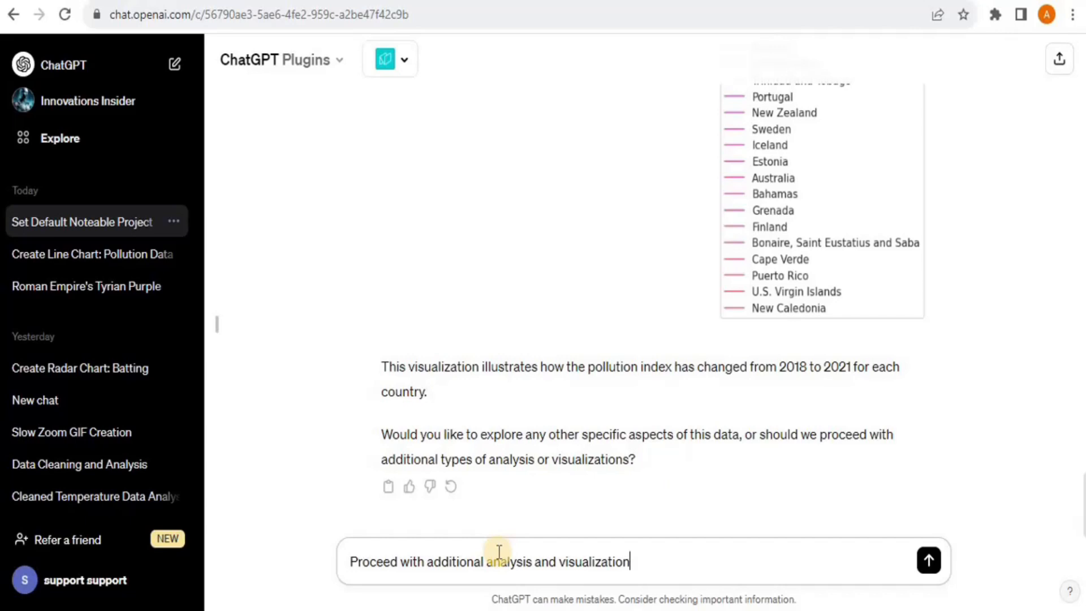
key("Return")
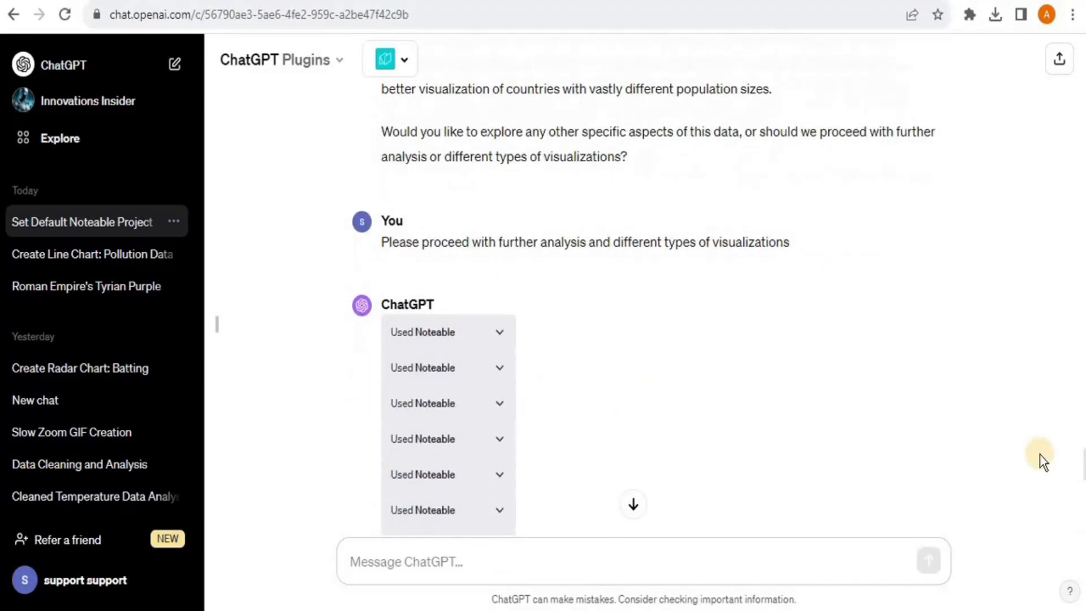
scroll(1040, 454, "down", 5)
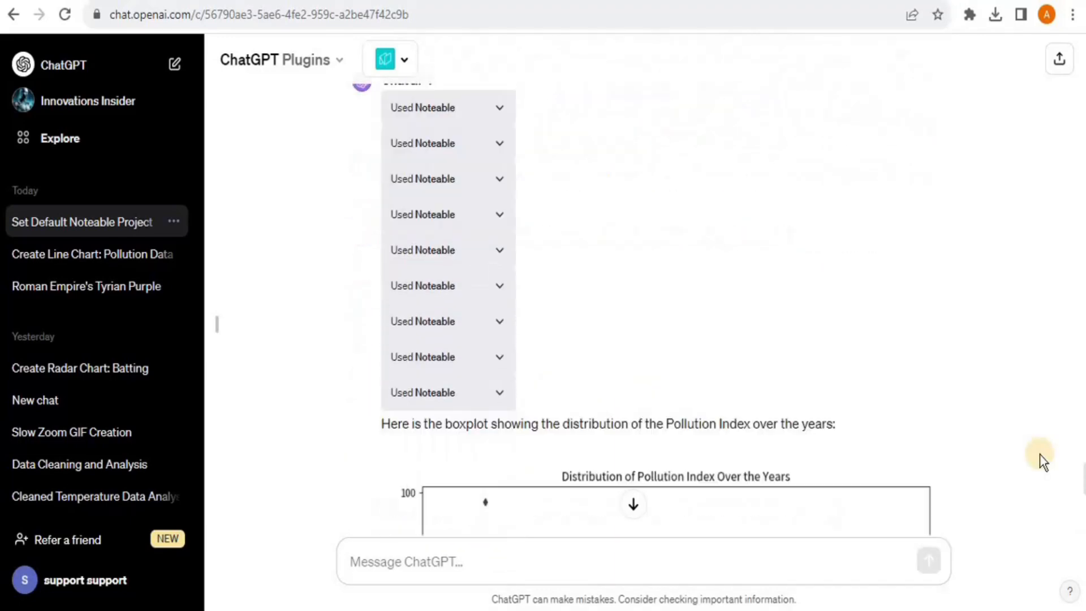
scroll(1040, 453, "down", 3)
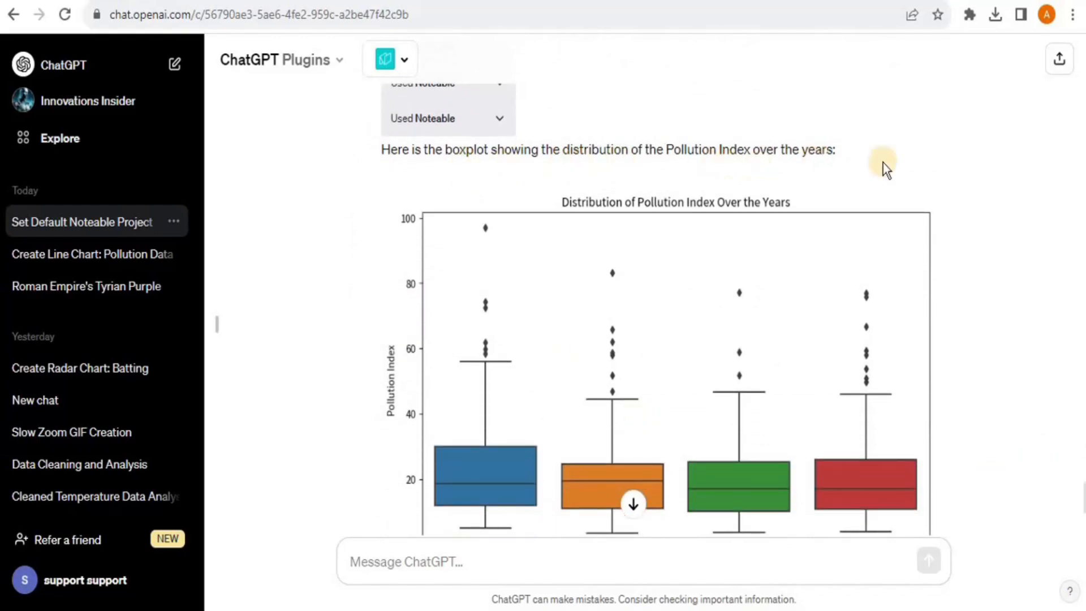
scroll(925, 163, "down", 3)
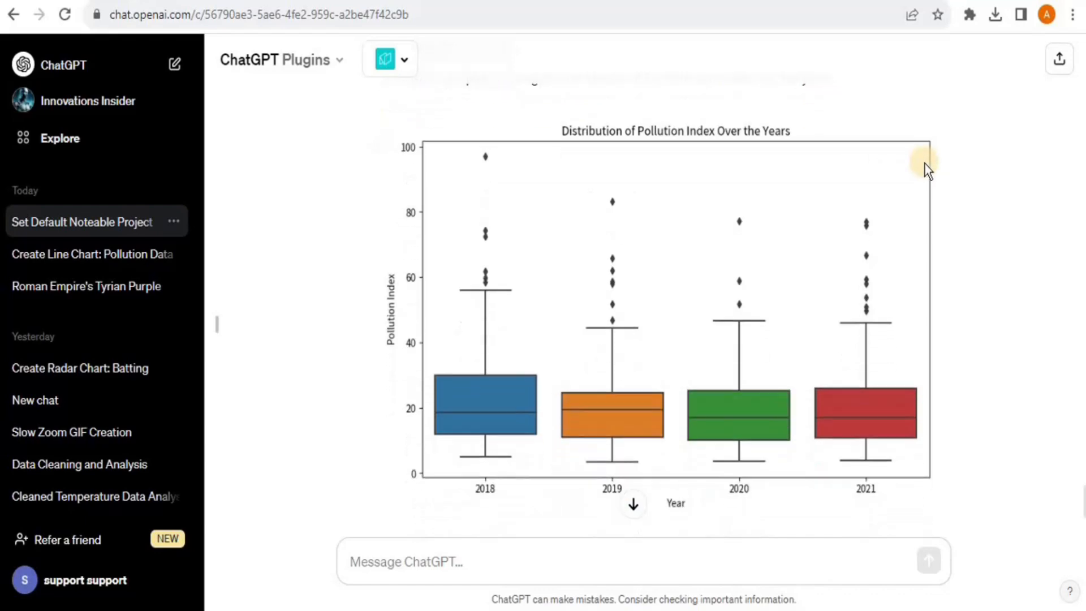
scroll(511, 409, "up", 1)
left_click(968, 335)
scroll(968, 335, "down", 5)
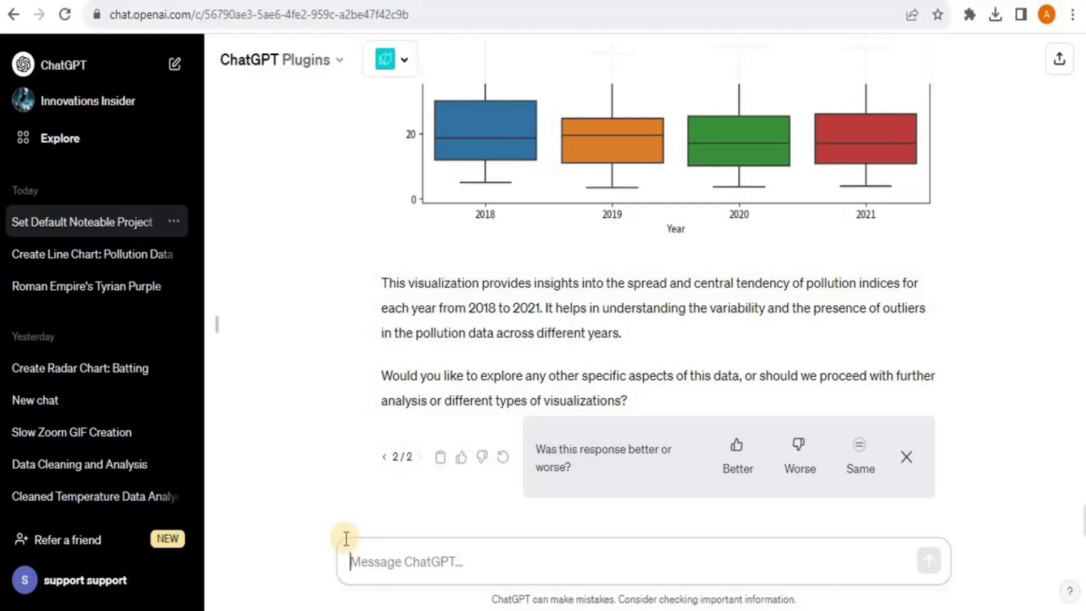
Request separate line charts of each country's 2018–2021 pollution index
type("Please create separate line charts for all the countries showing the pollution index of all four years for each country")
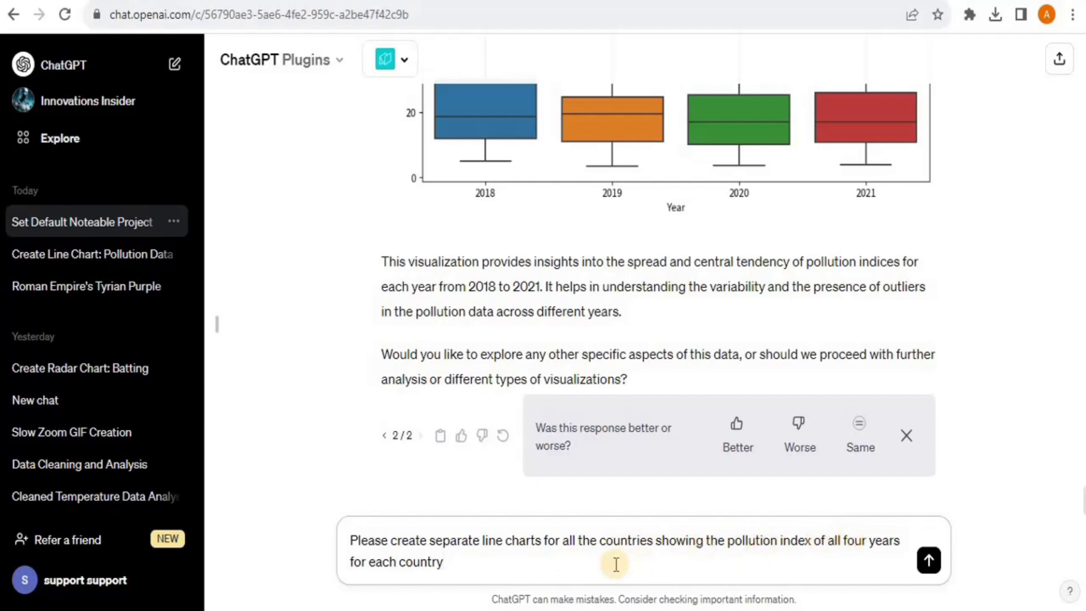
left_click(928, 560)
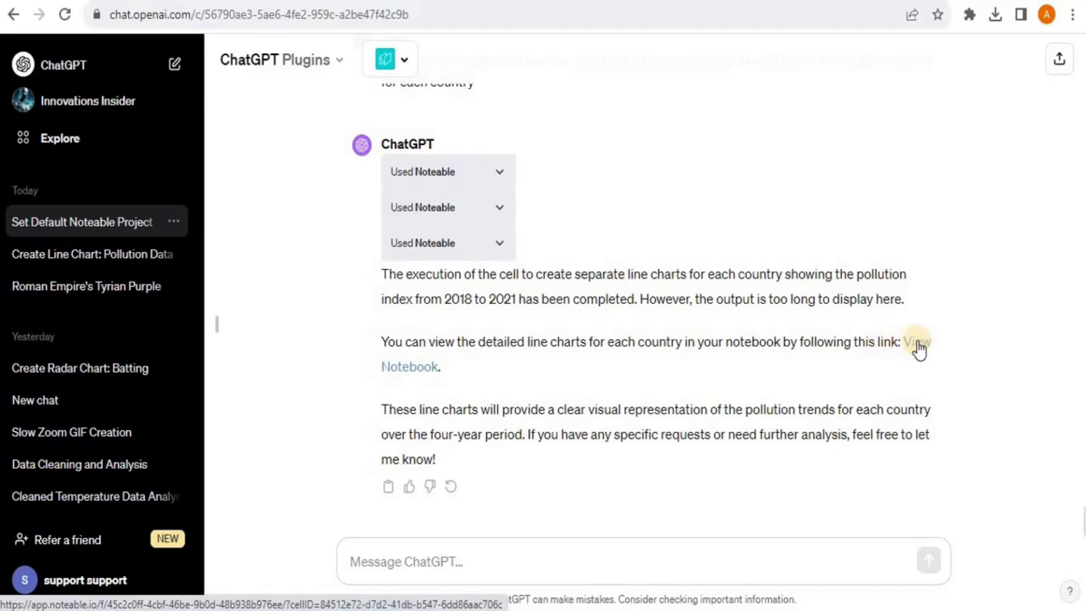
Open World_Pollution_Analysis (1).ipynb in Noteable, scroll through its pollution trends chart, then go back
key("ctrl+Tab")
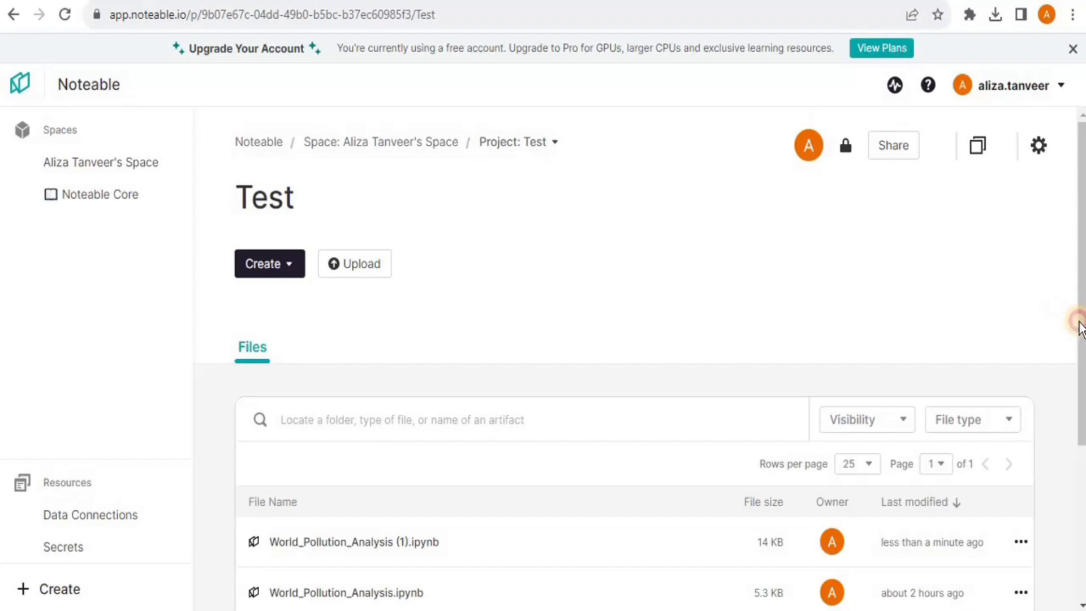
scroll(1078, 320, "down", 3)
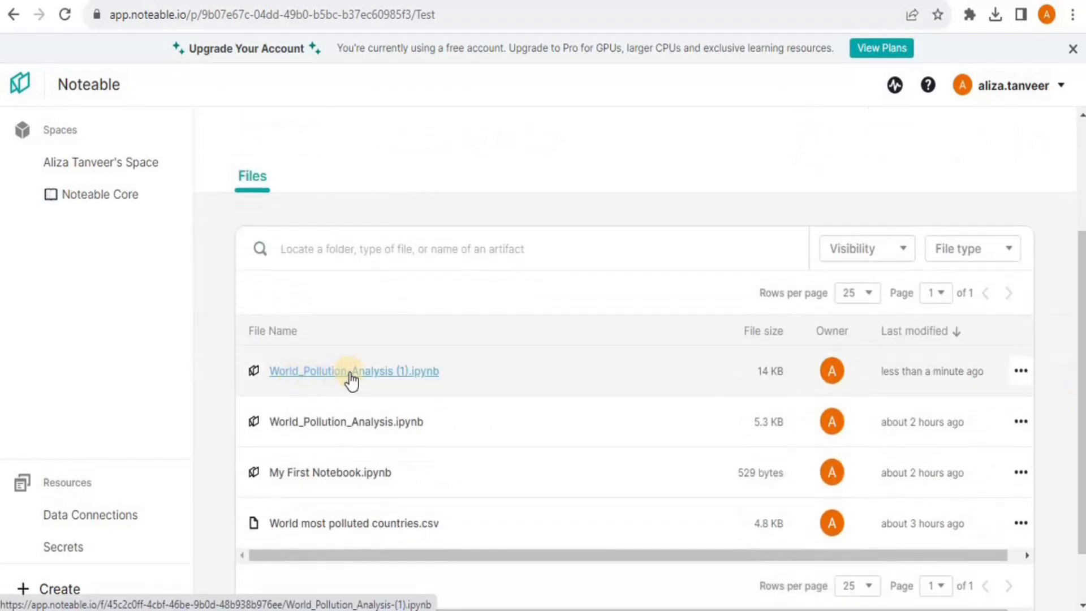
left_click(384, 373)
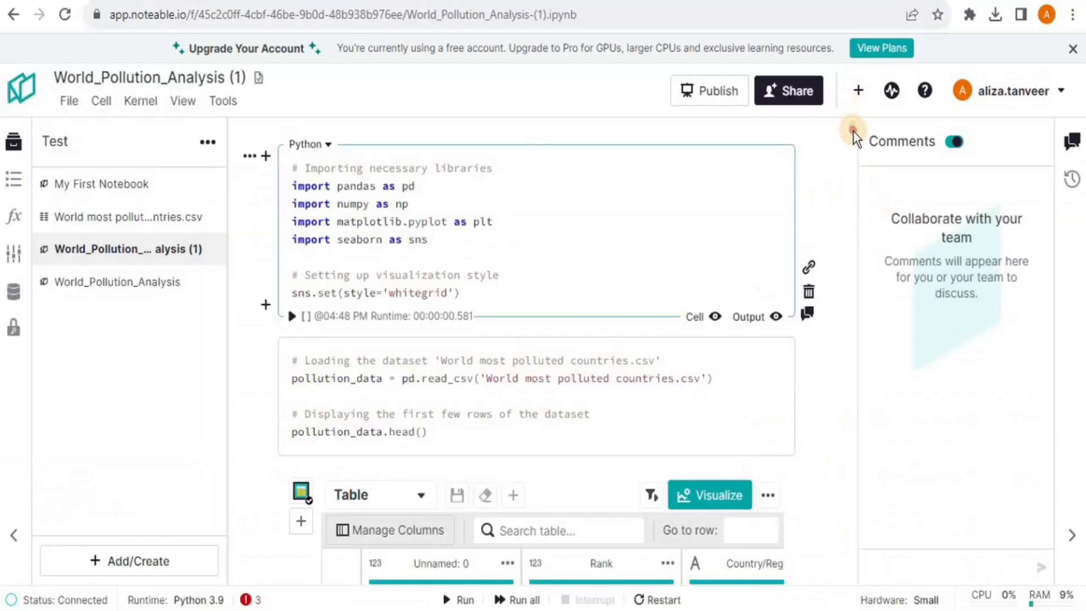
scroll(853, 133, "down", 10)
scroll(853, 134, "down", 10)
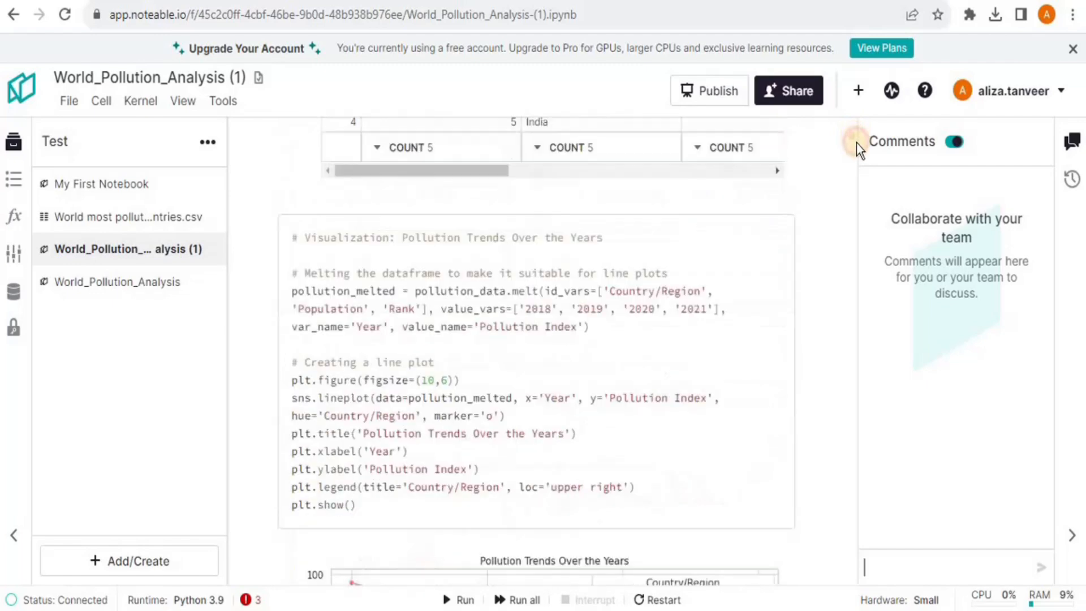
scroll(856, 144, "down", 3)
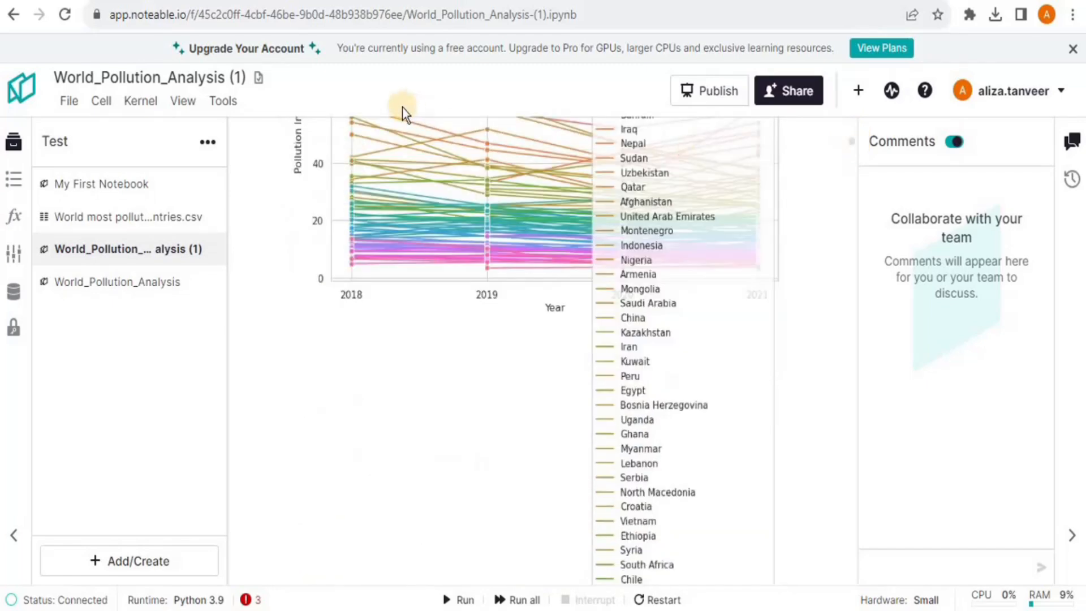
left_click(17, 21)
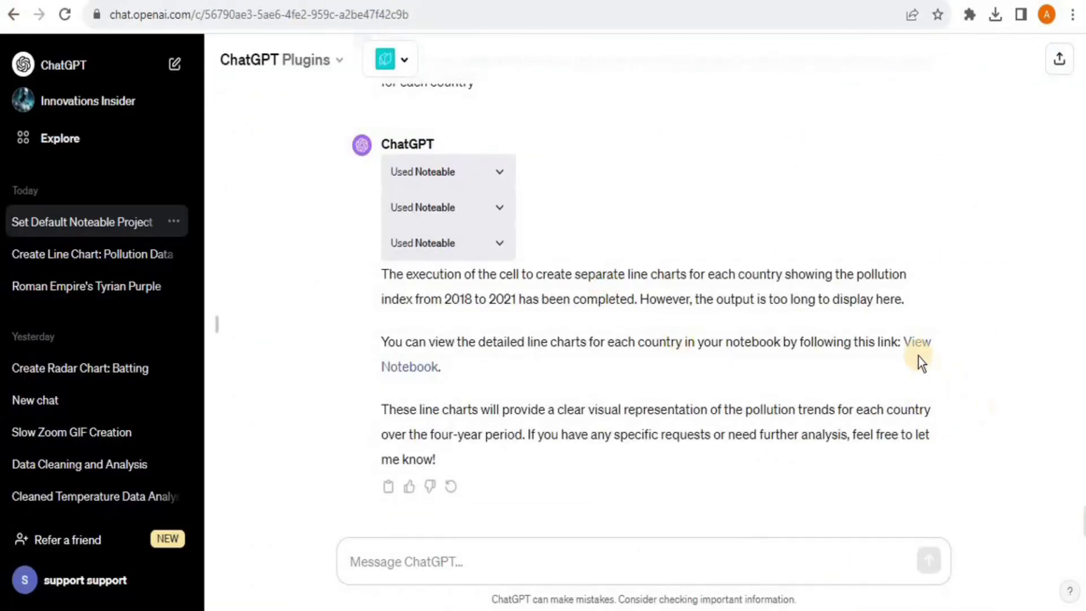
Follow the View Notebook link in ChatGPT's latest reply
left_click(914, 344)
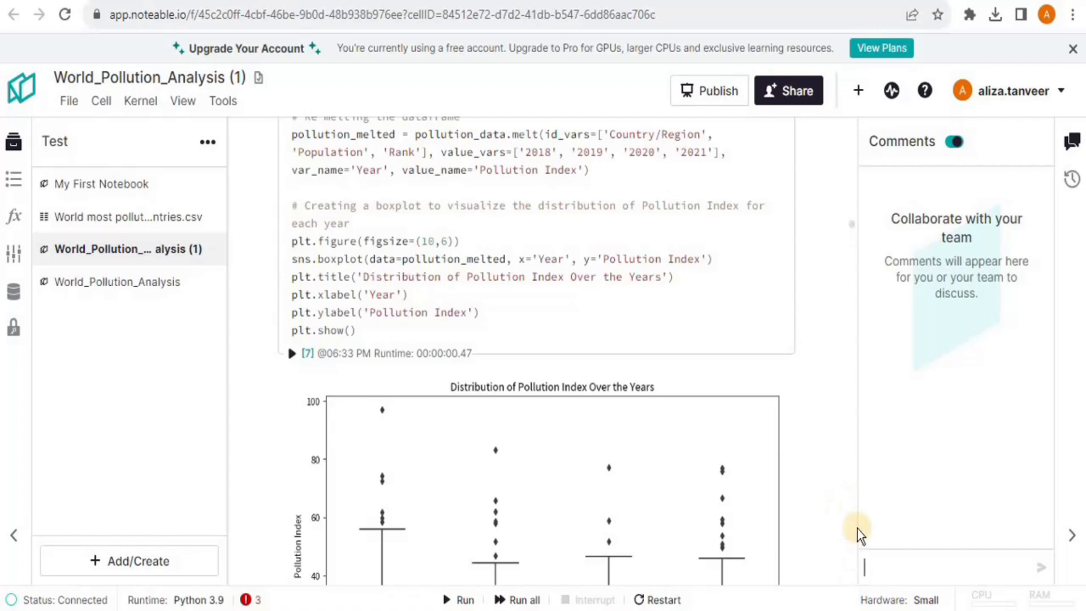
Review the per-country pollution index charts from Bangladesh to Qatar, then return to ChatGPT's message box
scroll(855, 201, "down", 7)
scroll(853, 196, "down", 2)
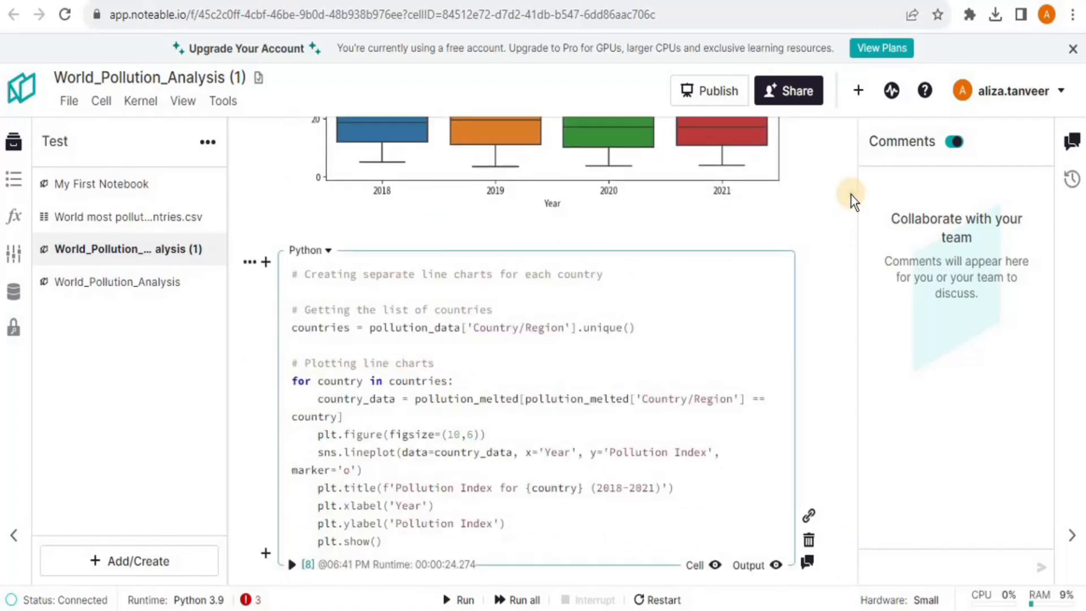
scroll(853, 196, "down", 3)
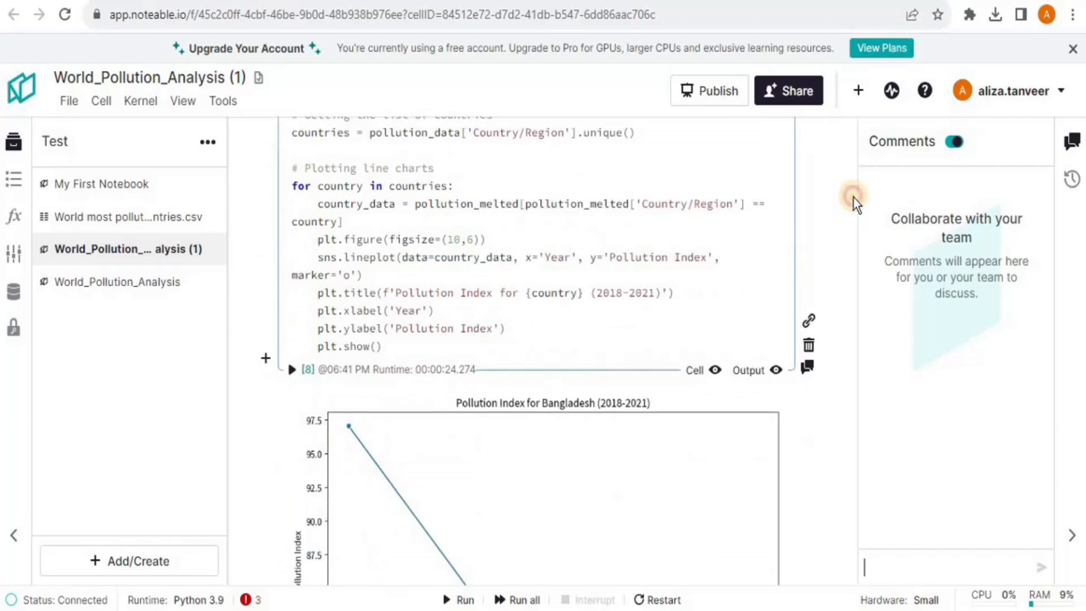
scroll(853, 195, "down", 3)
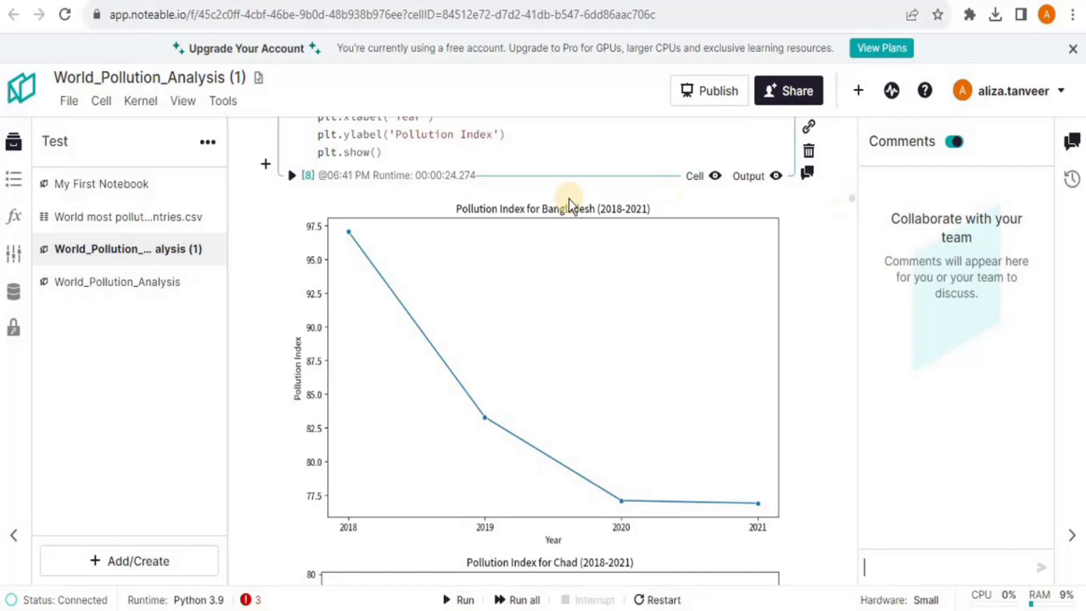
scroll(852, 198, "down", 5)
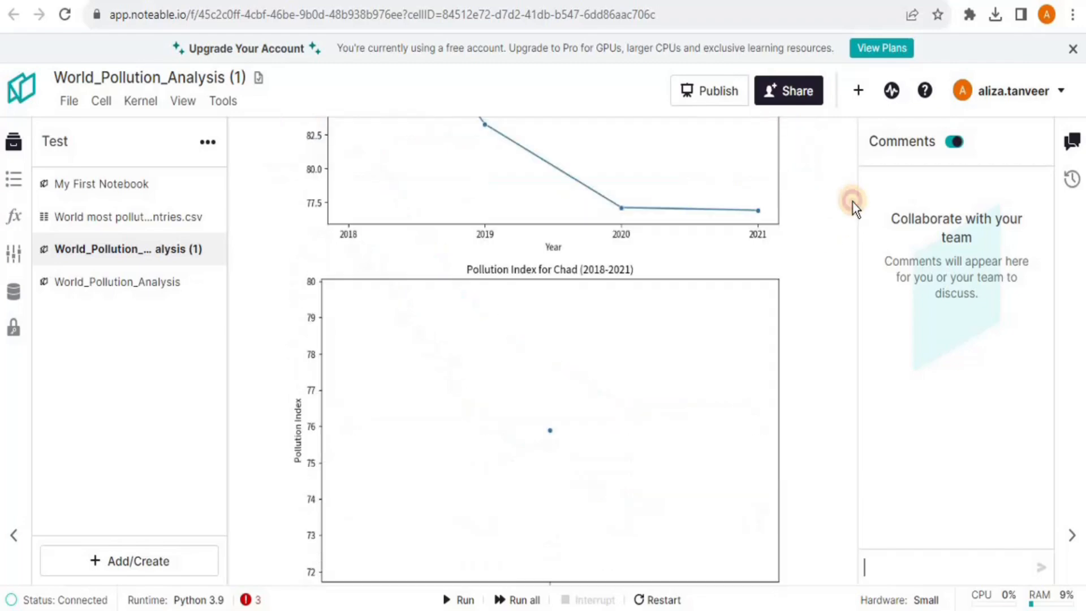
scroll(853, 204, "down", 6)
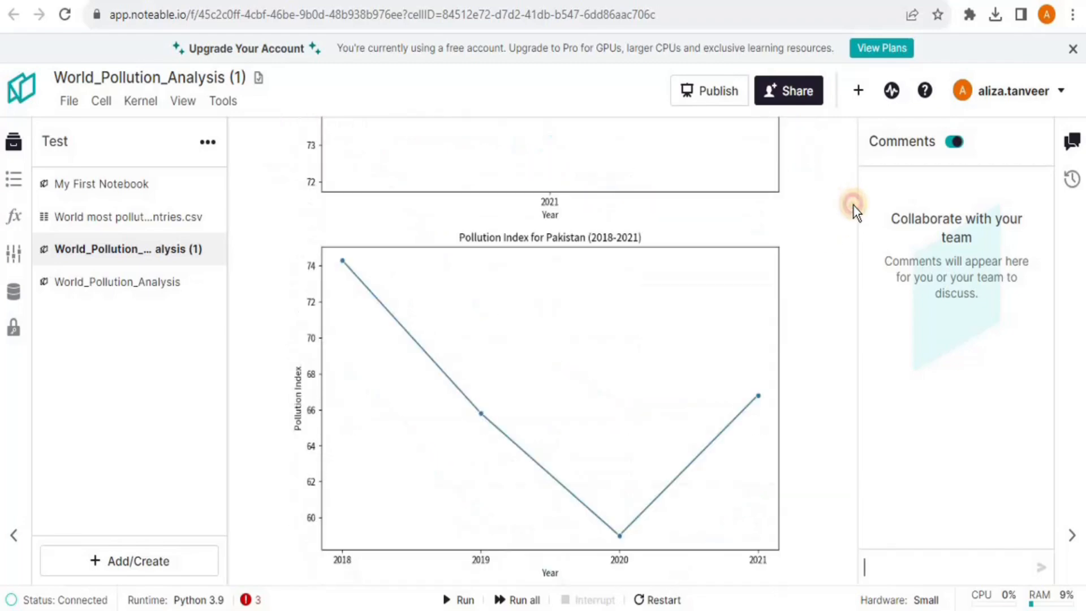
scroll(853, 206, "down", 7)
scroll(853, 209, "down", 7)
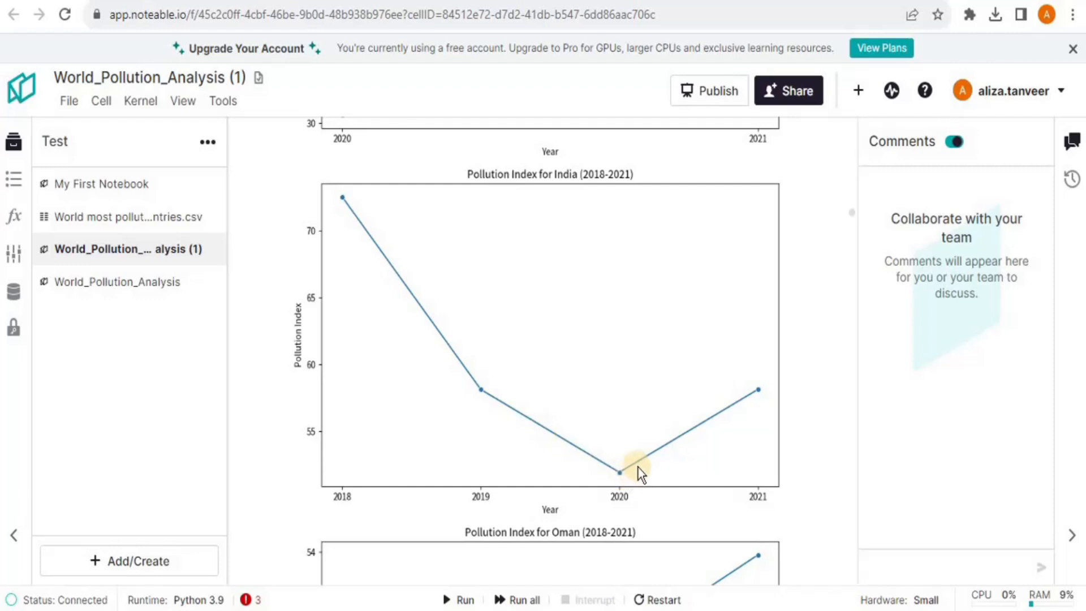
left_click_drag(851, 214, 851, 218)
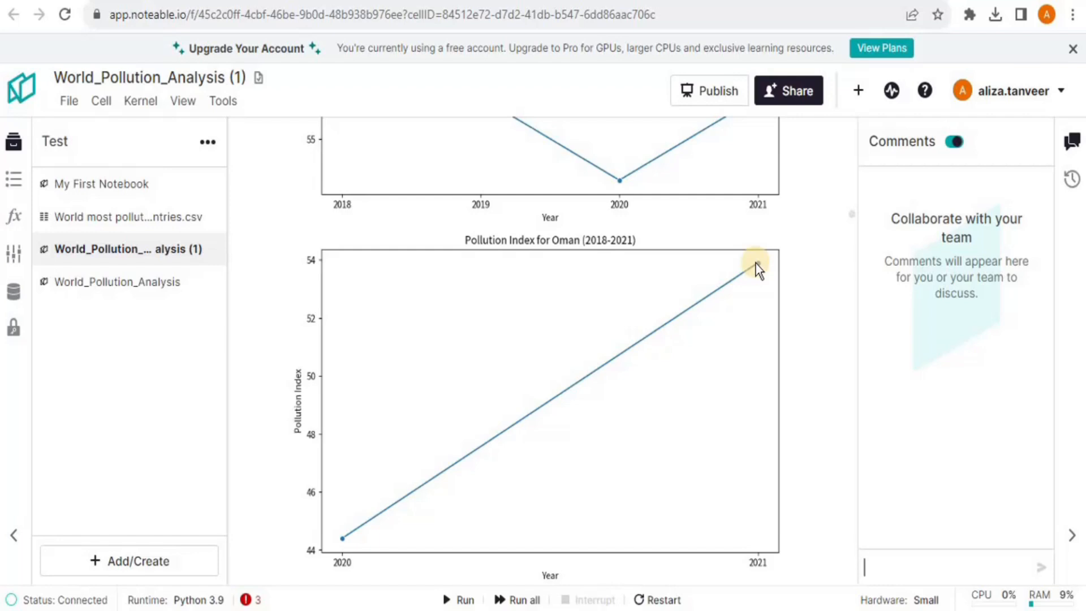
left_click_drag(854, 216, 853, 236)
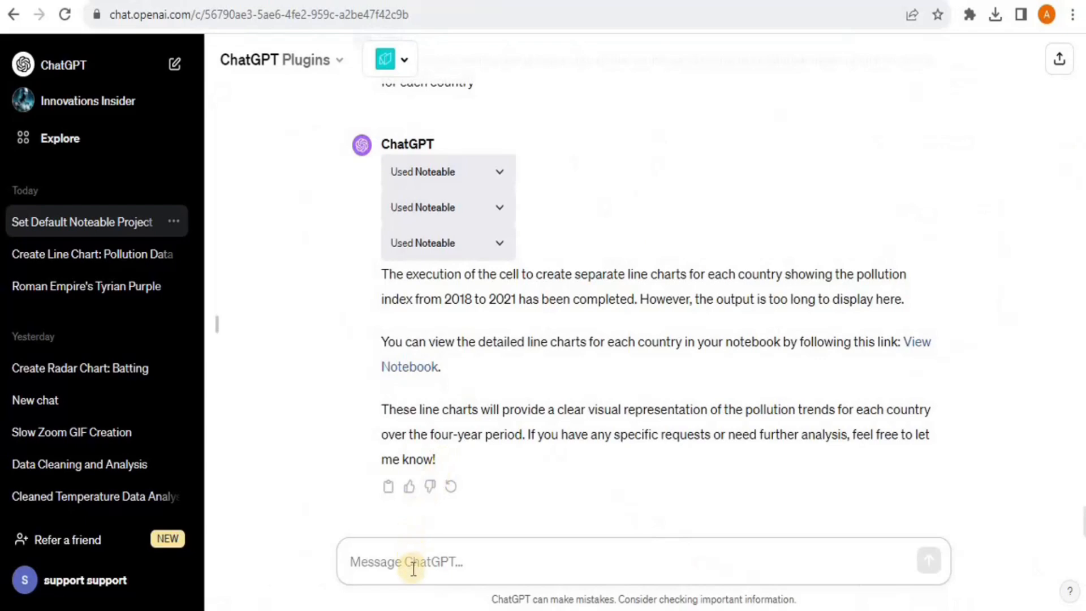
left_click(414, 568)
Paste and send the question 'Are their any outliers in the data?'
type("Are their any outliers in the data?")
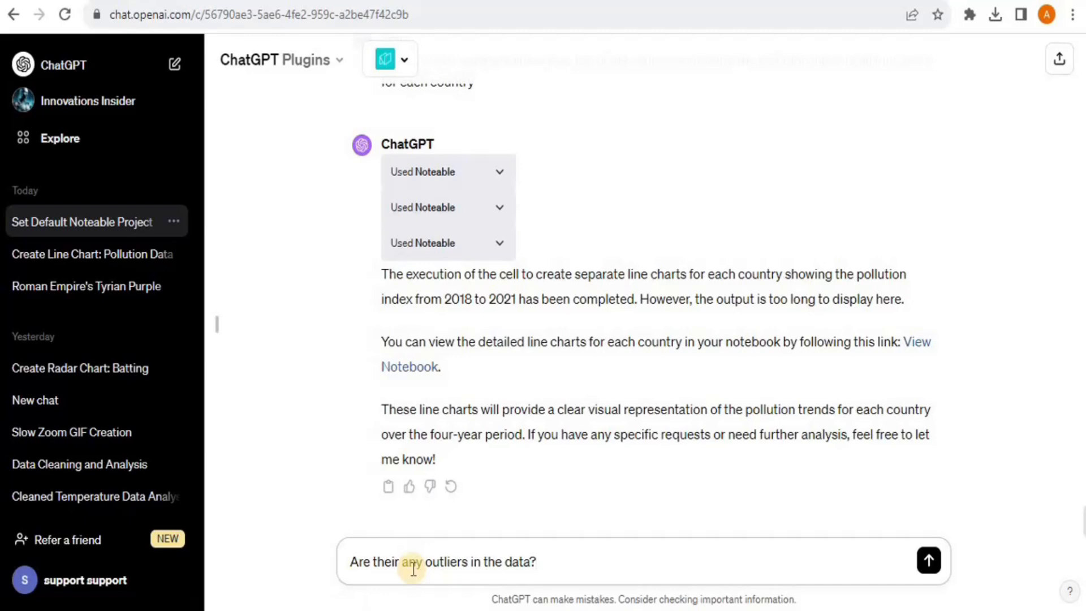
key("Return")
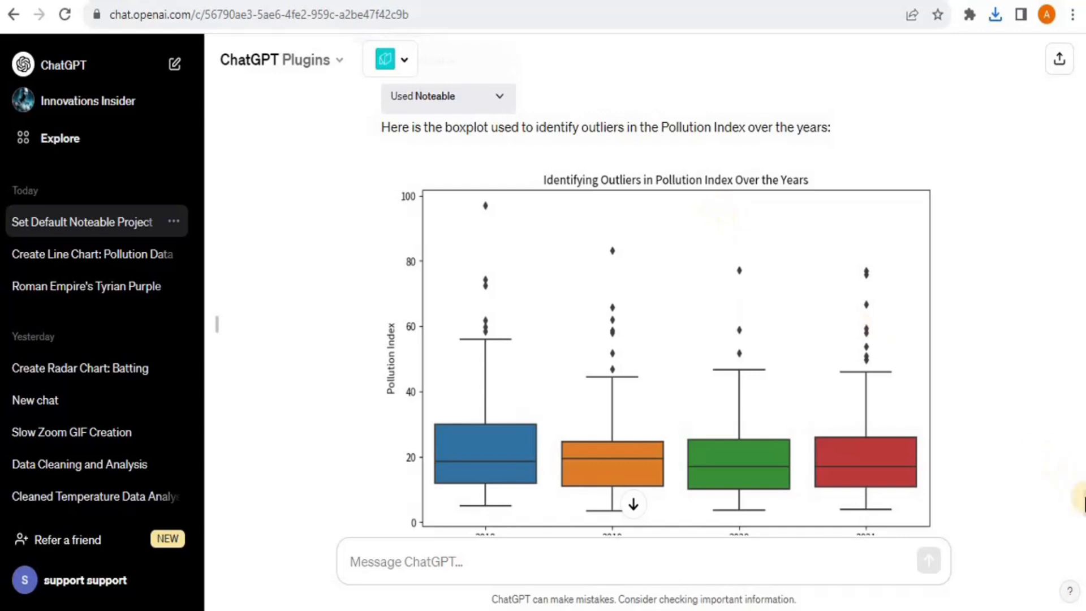
scroll(1084, 504, "down", 1)
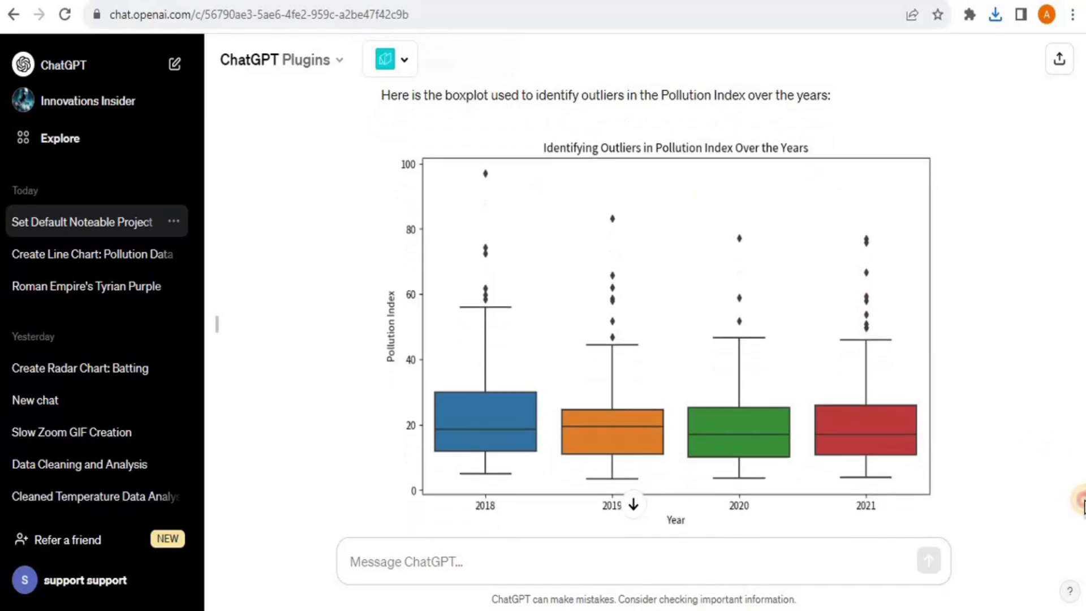
scroll(1084, 502, "down", 1)
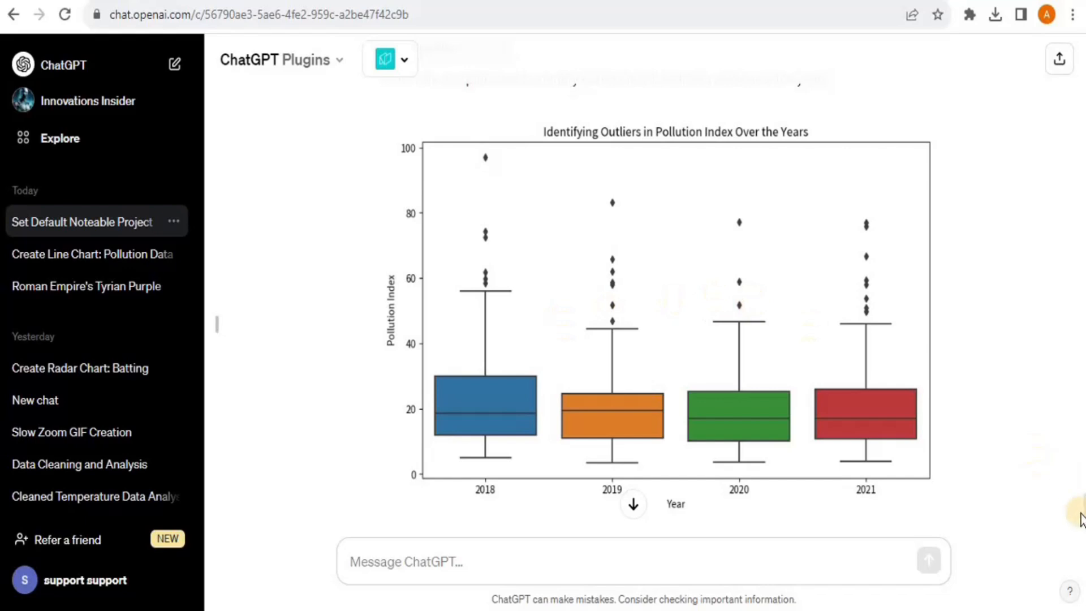
scroll(1082, 509, "down", 5)
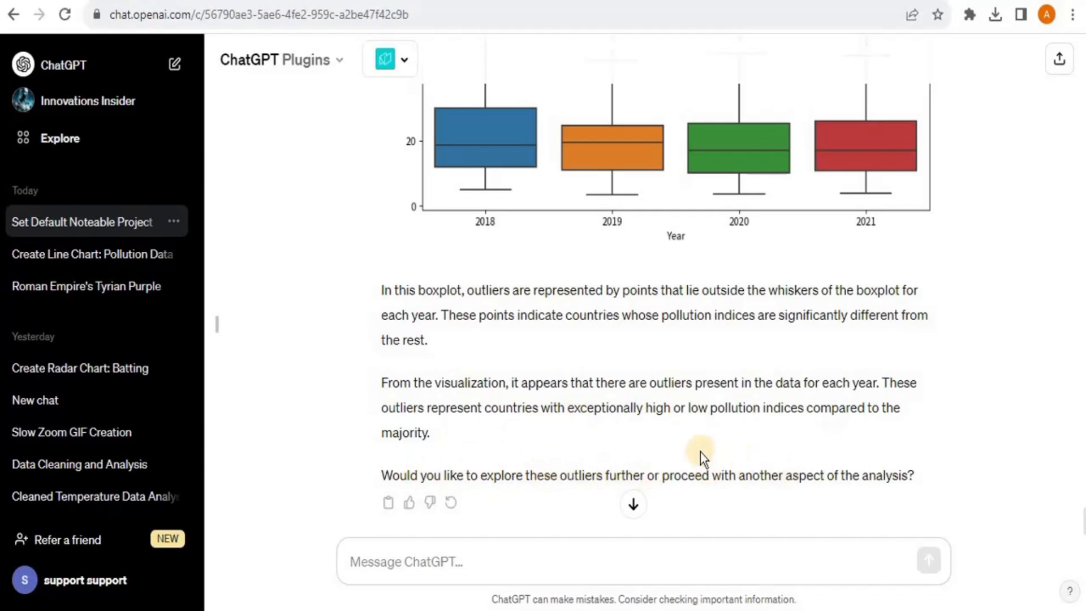
Reuse the reply's phrase 'explore these outliers further' as the next message and send it
left_click_drag(481, 475, 651, 481)
key("ctrl+c")
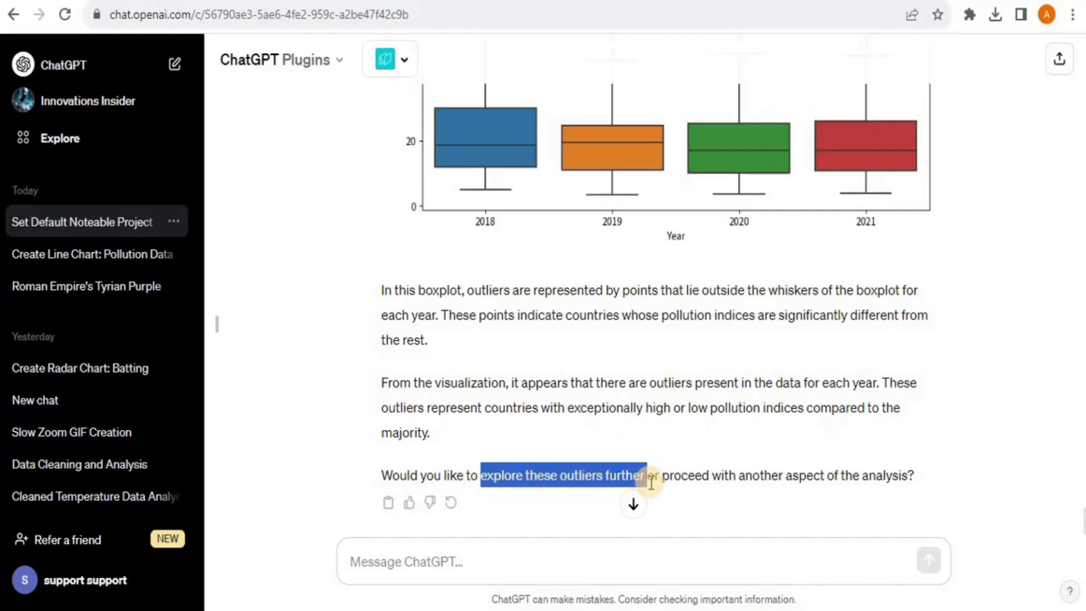
left_click(395, 559)
key("ctrl+v")
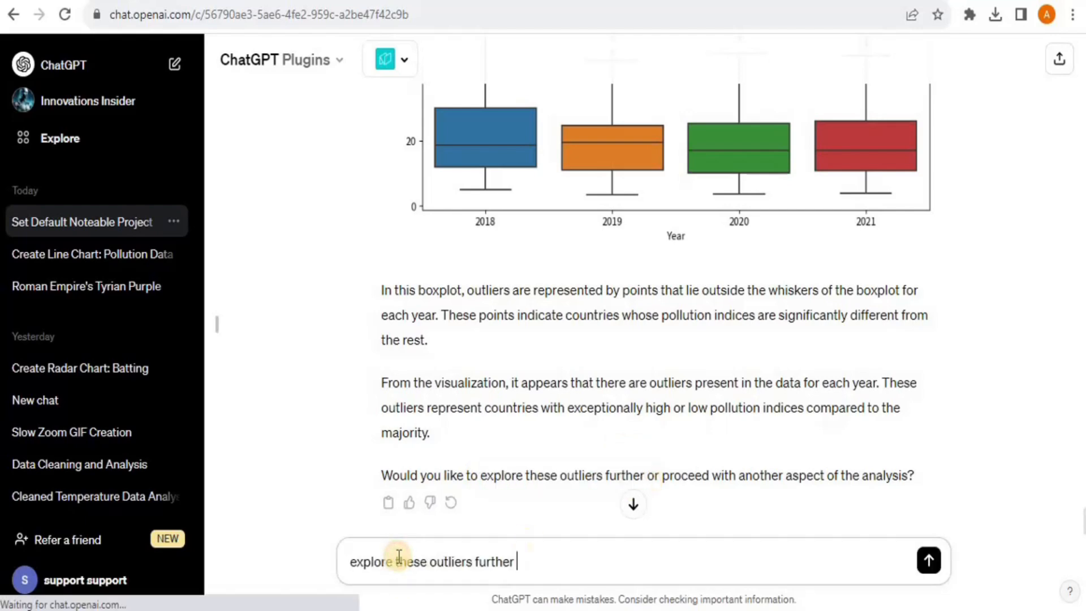
key("Return")
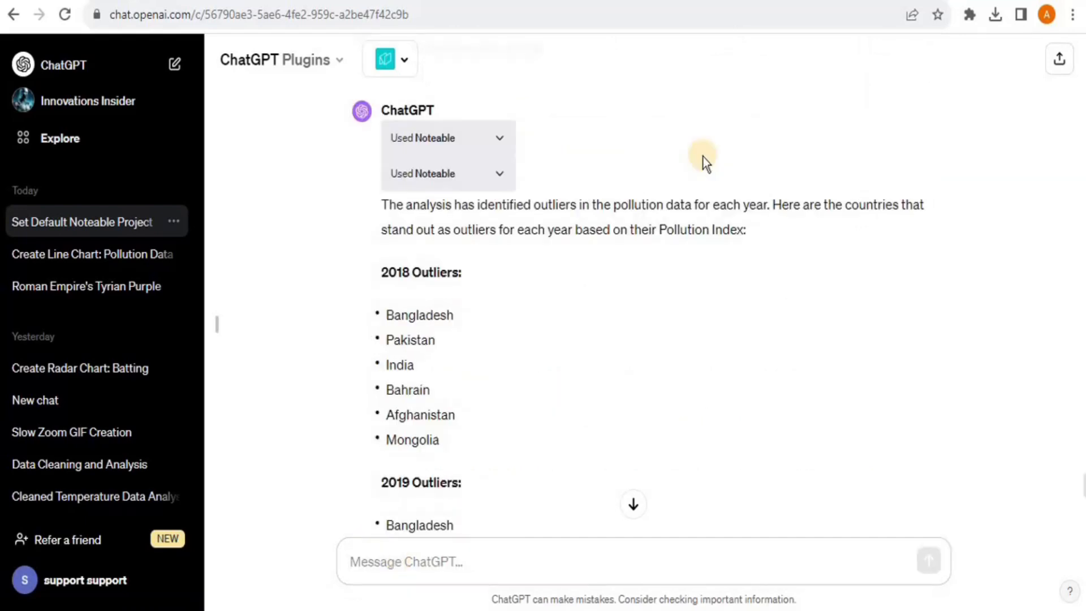
scroll(704, 157, "down", 1)
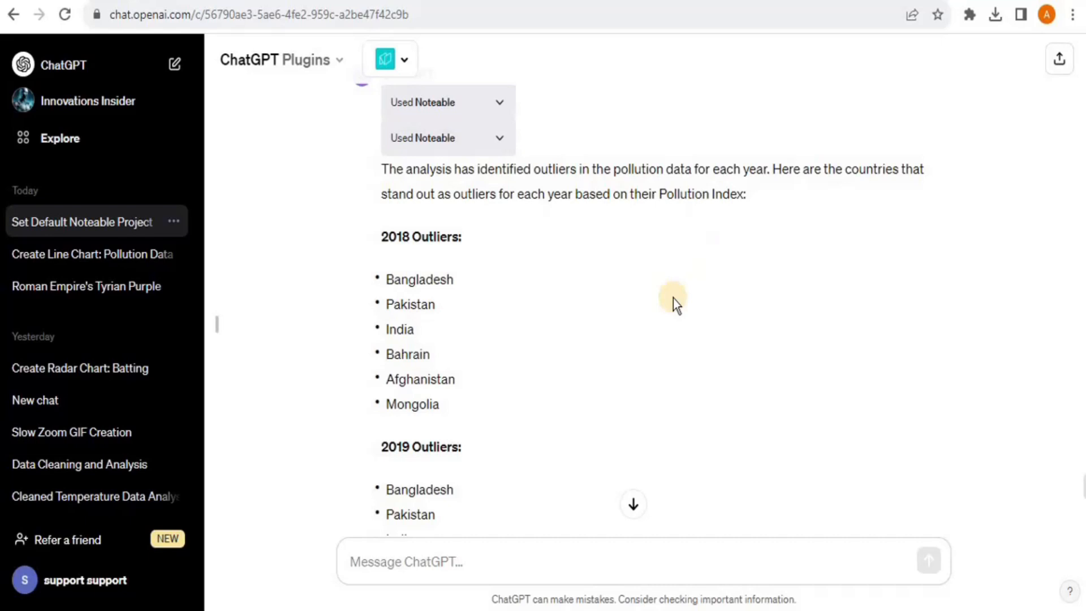
scroll(673, 297, "down", 1)
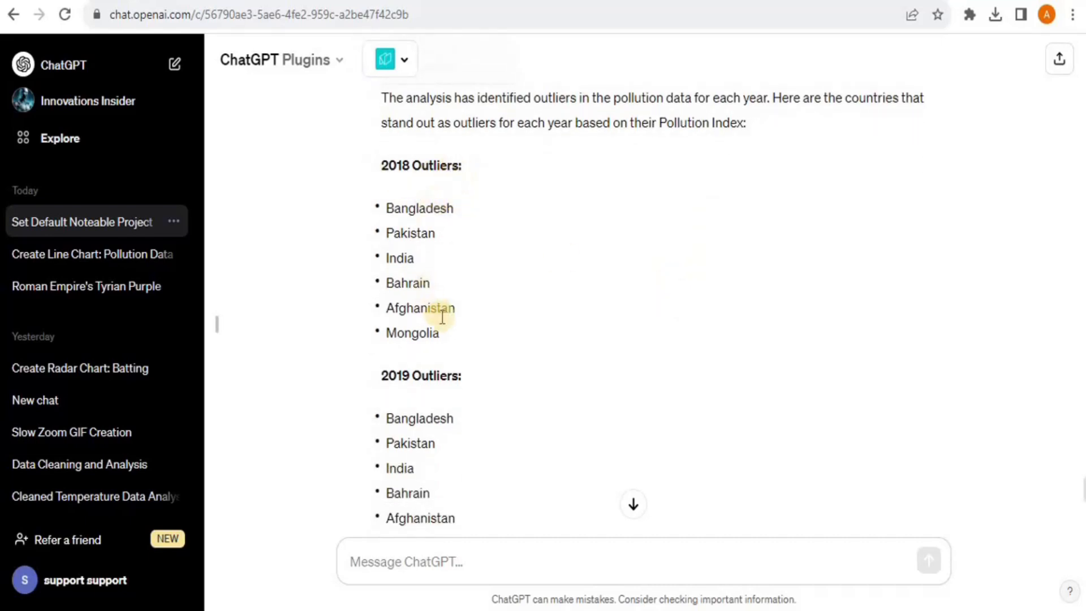
scroll(453, 331, "down", 1)
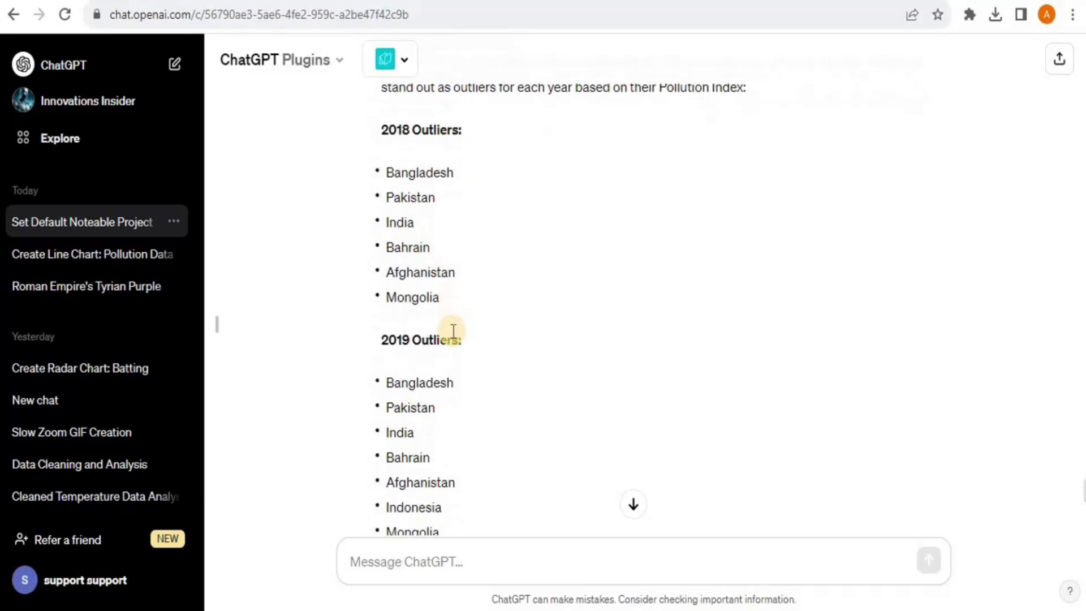
scroll(453, 331, "up", 2)
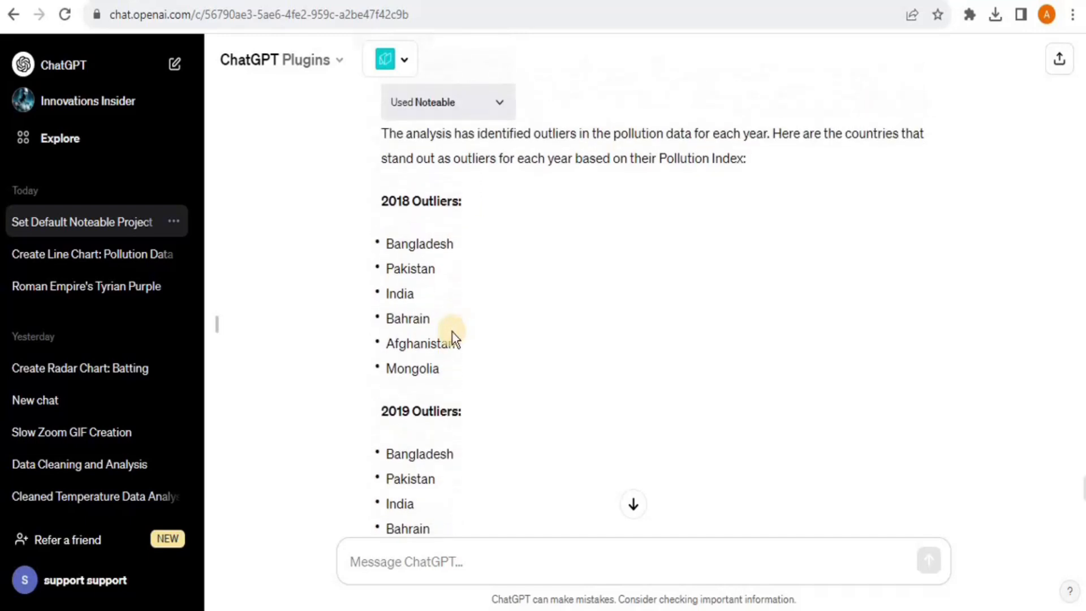
scroll(453, 338, "down", 5)
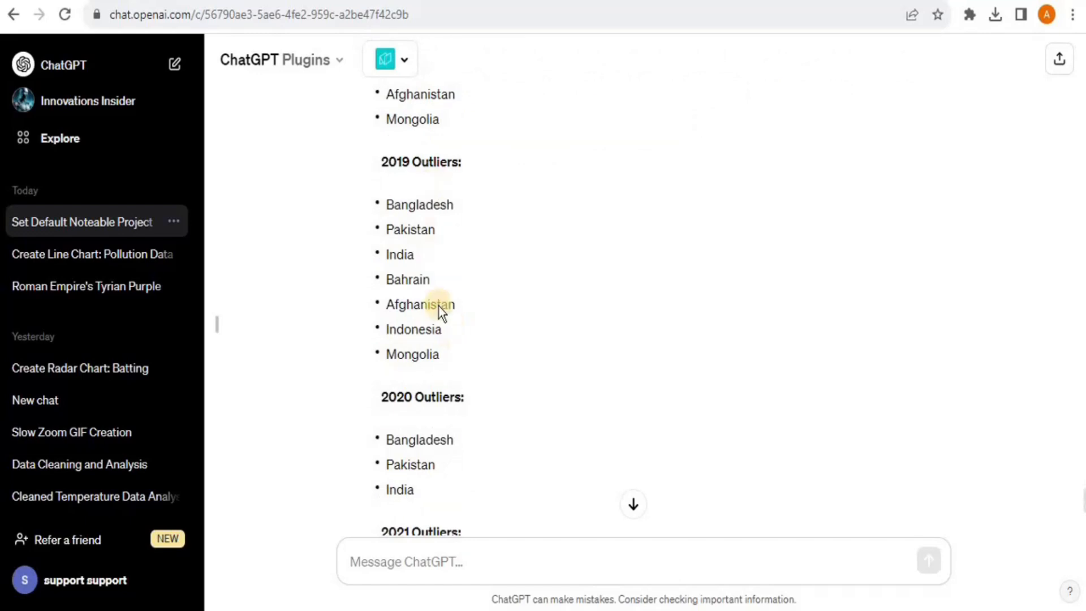
scroll(450, 365, "down", 2)
scroll(451, 360, "down", 5)
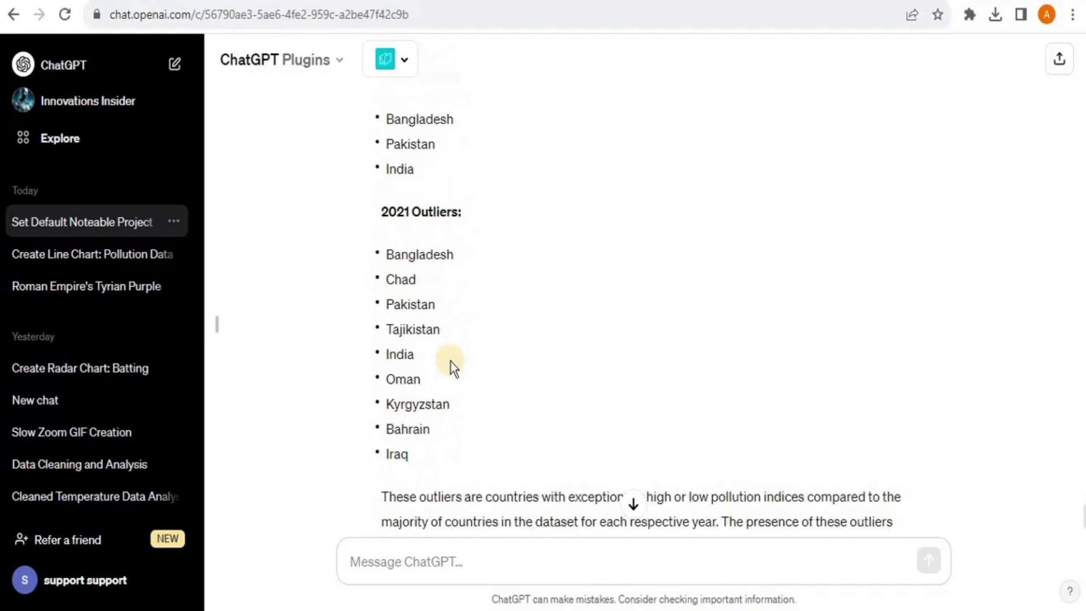
scroll(450, 362, "down", 3)
scroll(451, 360, "down", 1)
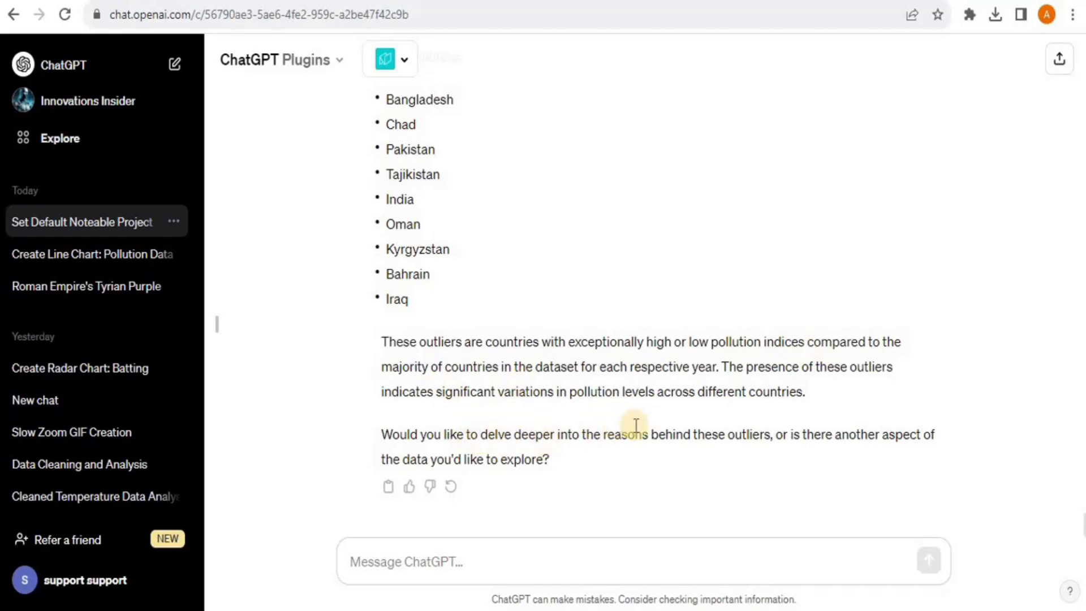
Send the reply's phrase 'delve deeper into the reasons behind these outliers' as a new message
left_click_drag(481, 434, 770, 437)
key("ctrl+c")
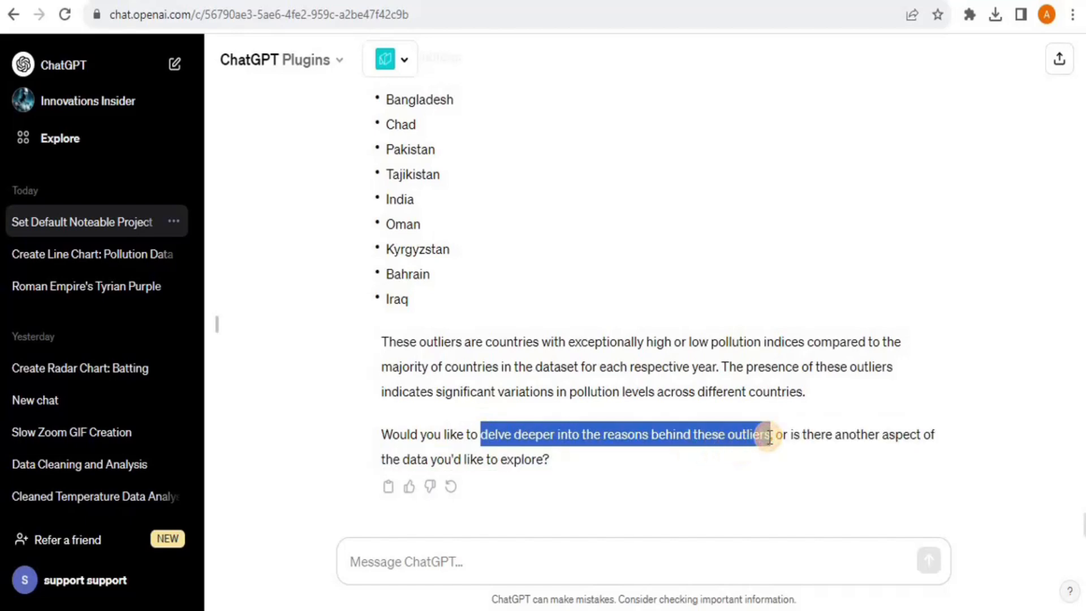
left_click(530, 560)
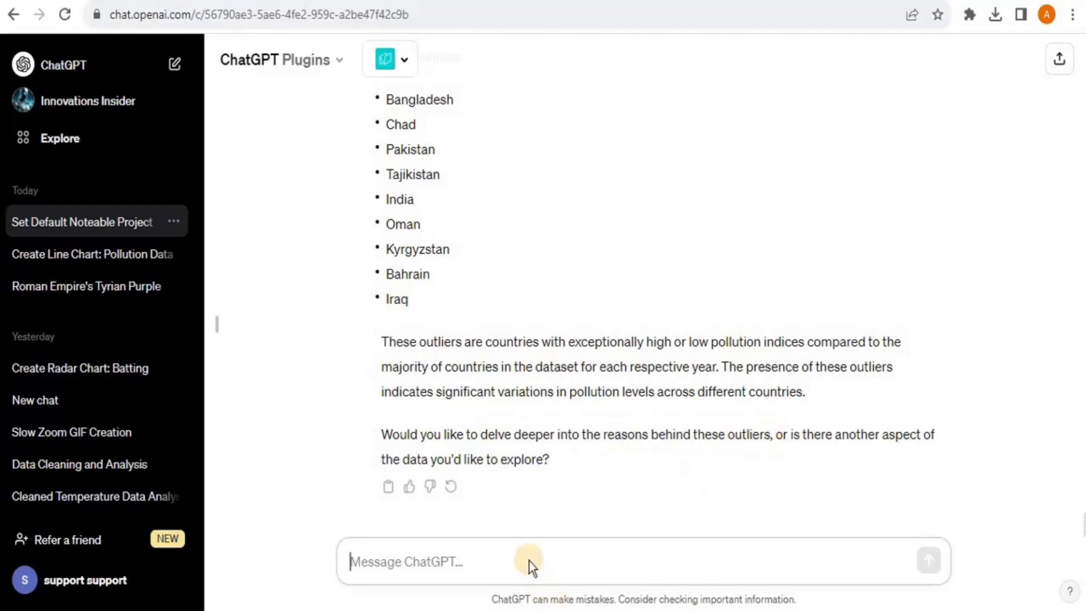
key("ctrl+v")
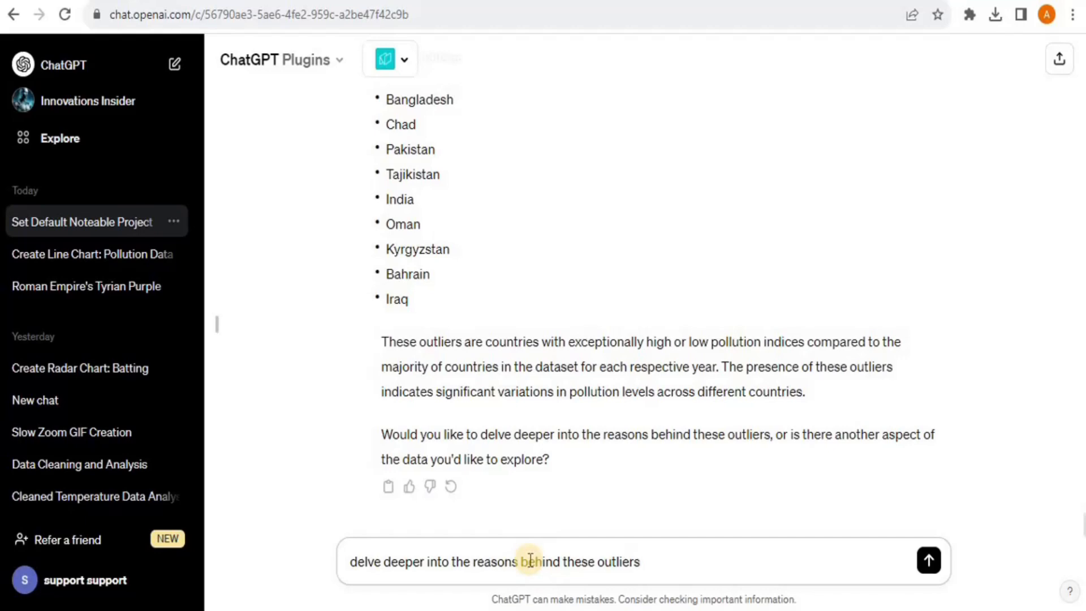
key("Return")
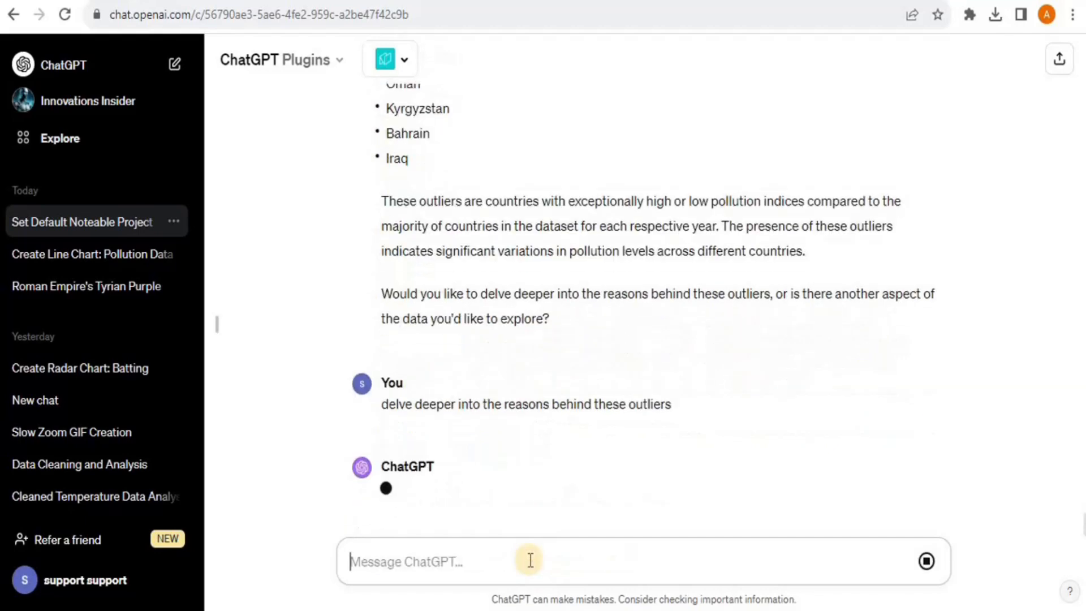
Read through the eight listed causes, from Industrialization and Urbanization to Conflict and Political Stability
scroll(960, 300, "down", 6)
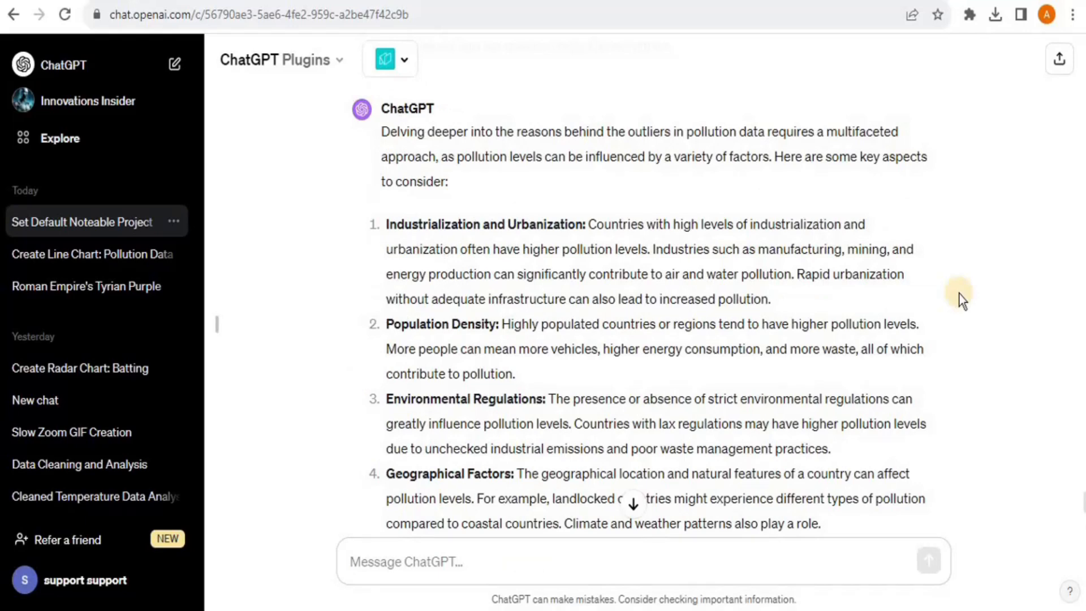
scroll(960, 294, "down", 1)
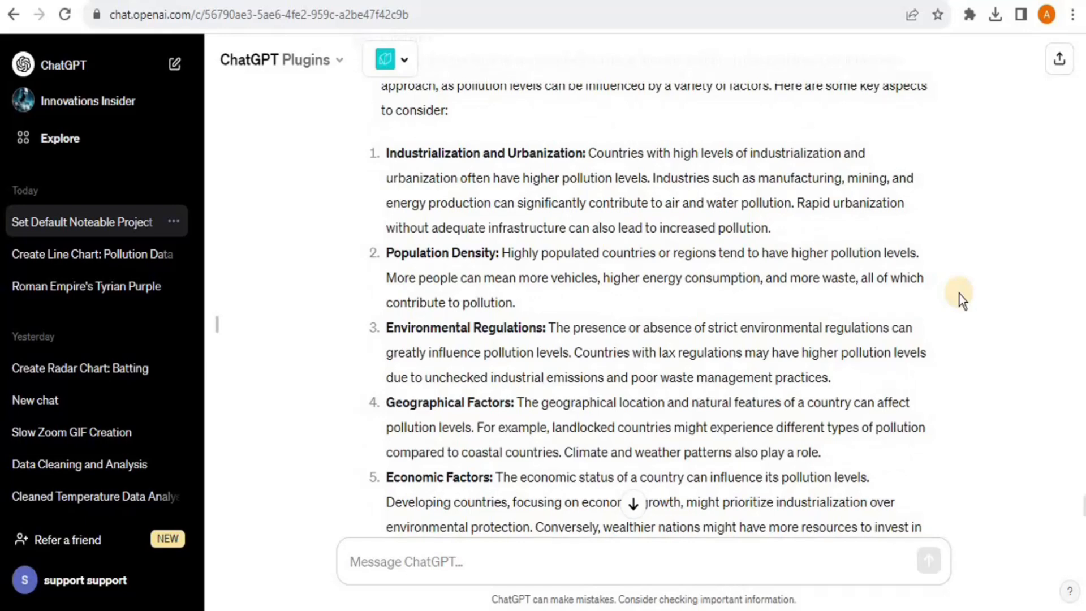
scroll(960, 294, "down", 2)
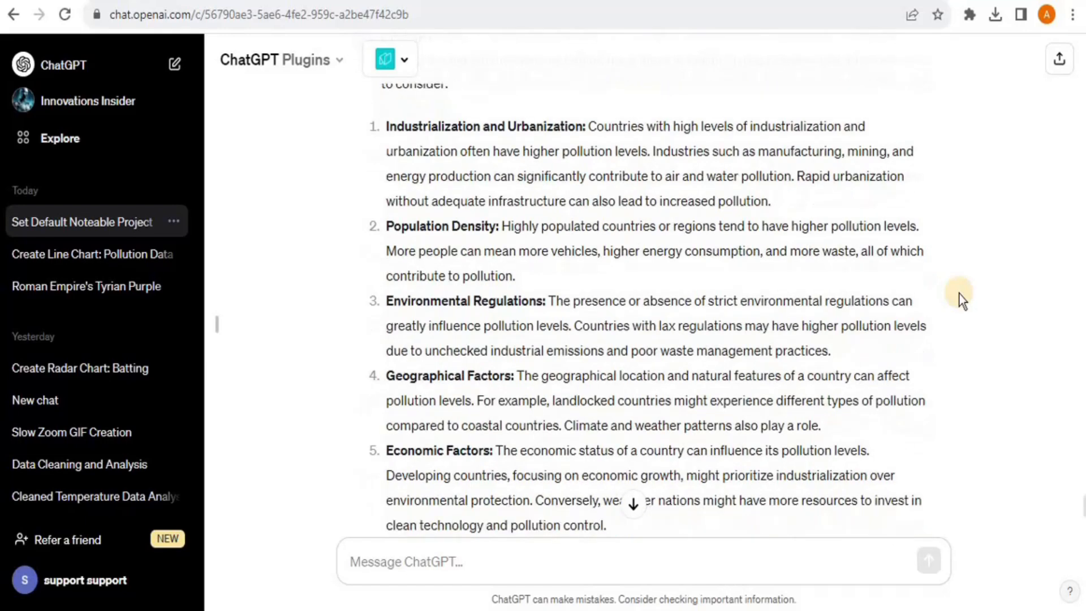
scroll(960, 295, "down", 4)
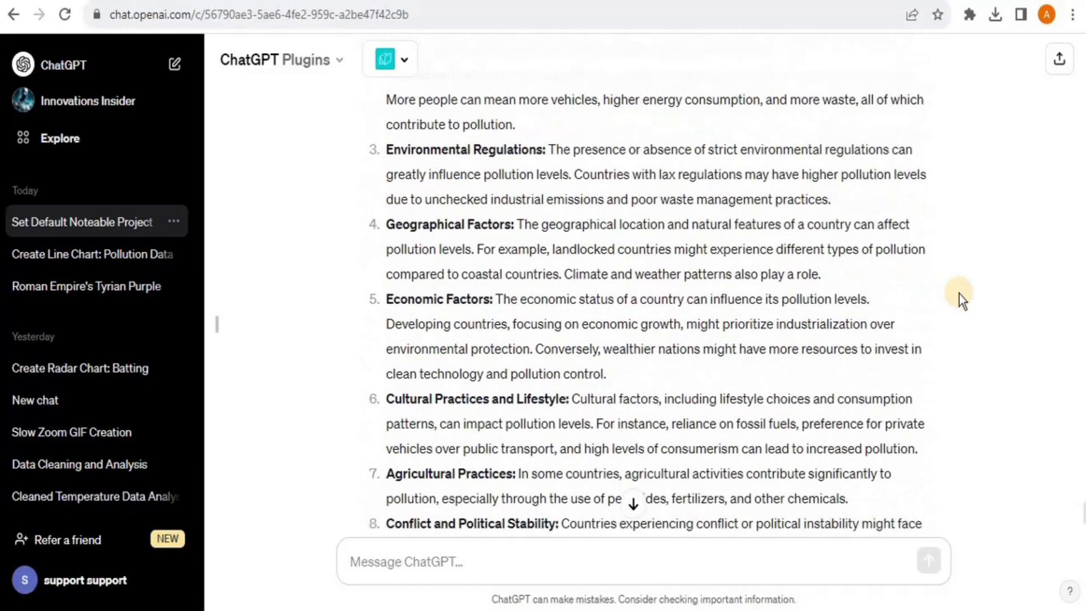